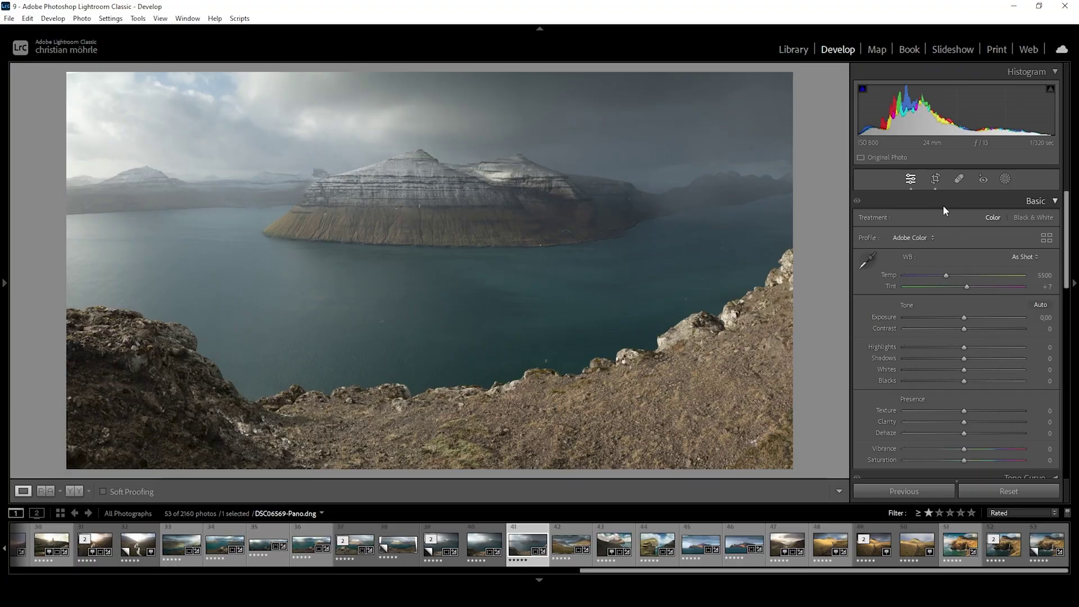
- Crop the fjord panorama inside its warped, uneven edges and commit the crop
left_click(936, 179)
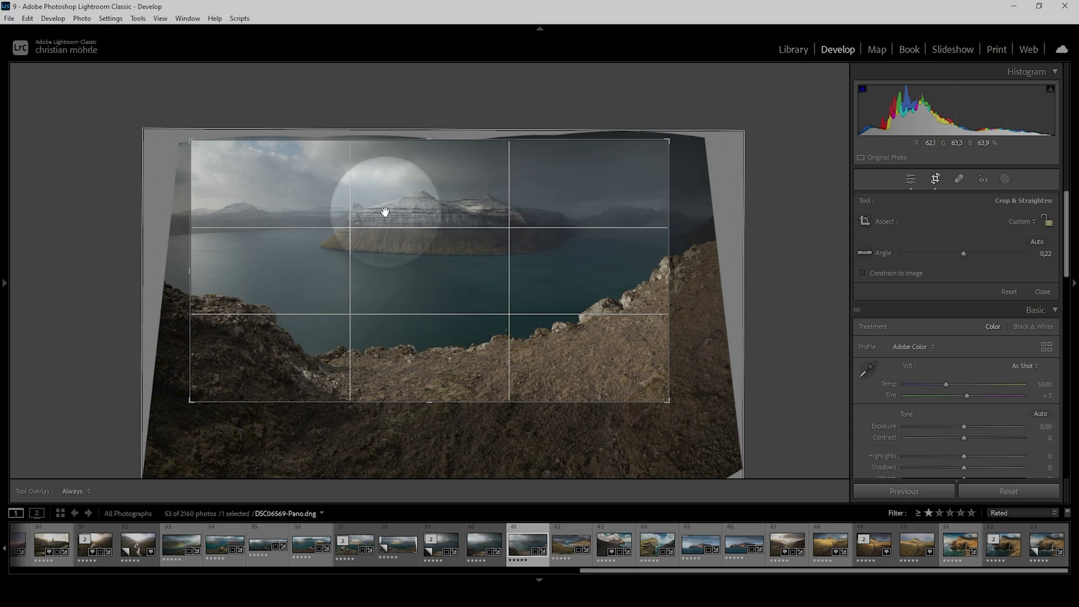
key("Return")
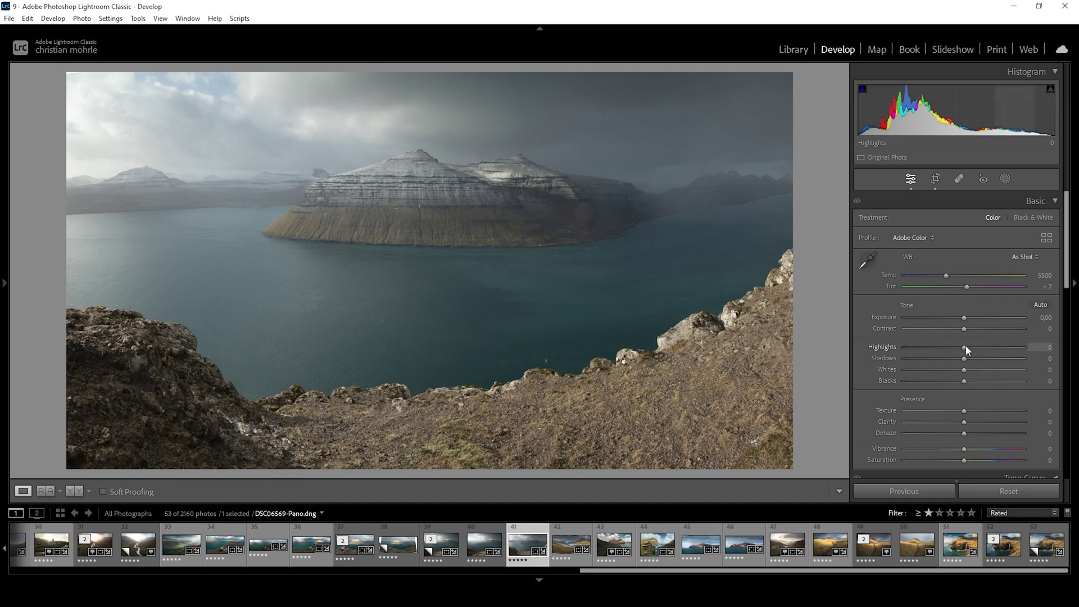
- Set Highlights +29, Shadows −100, Blacks +9 and Whites +41, briefly checking highlight clipping
left_click_drag(966, 346, 979, 349)
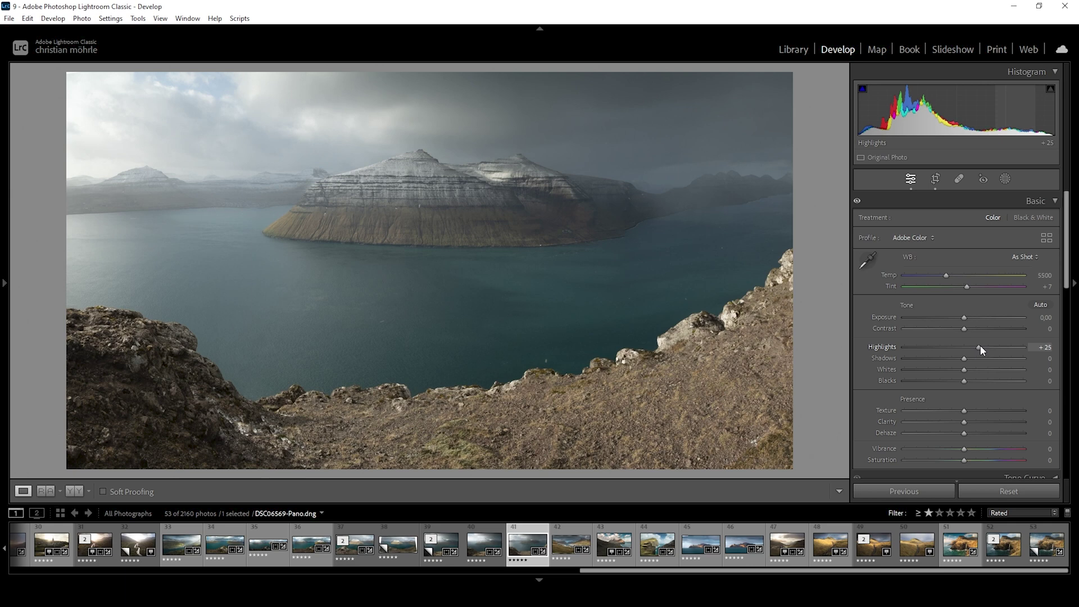
left_click_drag(980, 346, 983, 347)
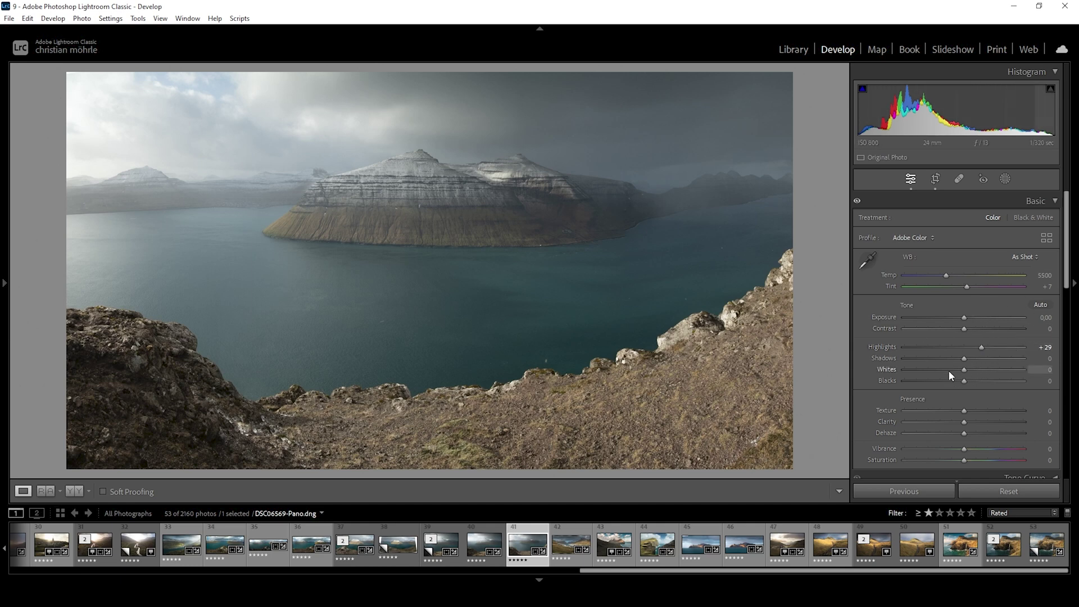
left_click_drag(964, 360, 896, 352)
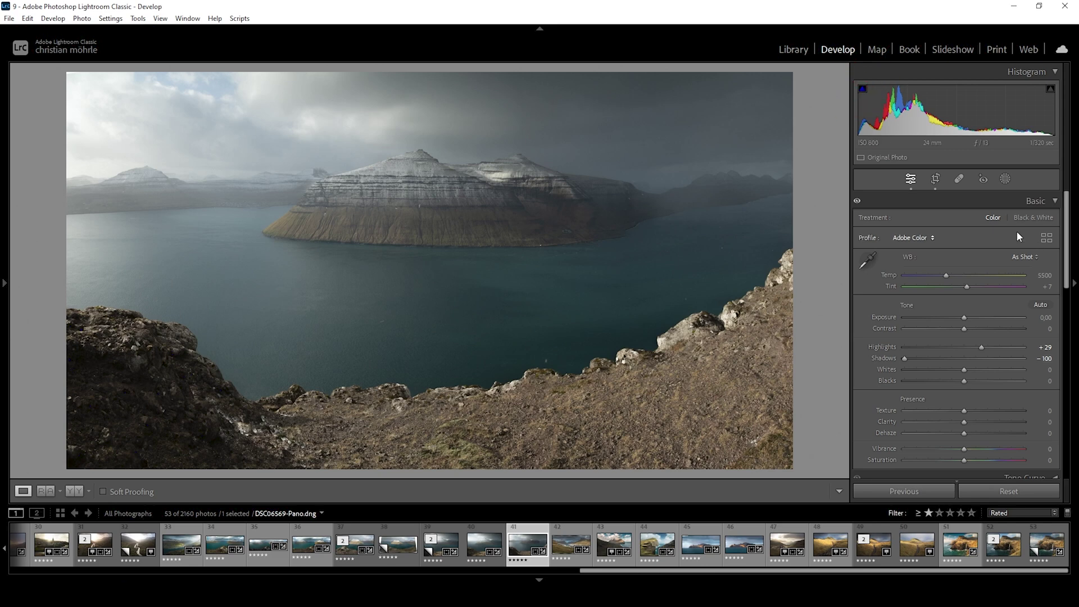
left_click_drag(964, 381, 970, 383)
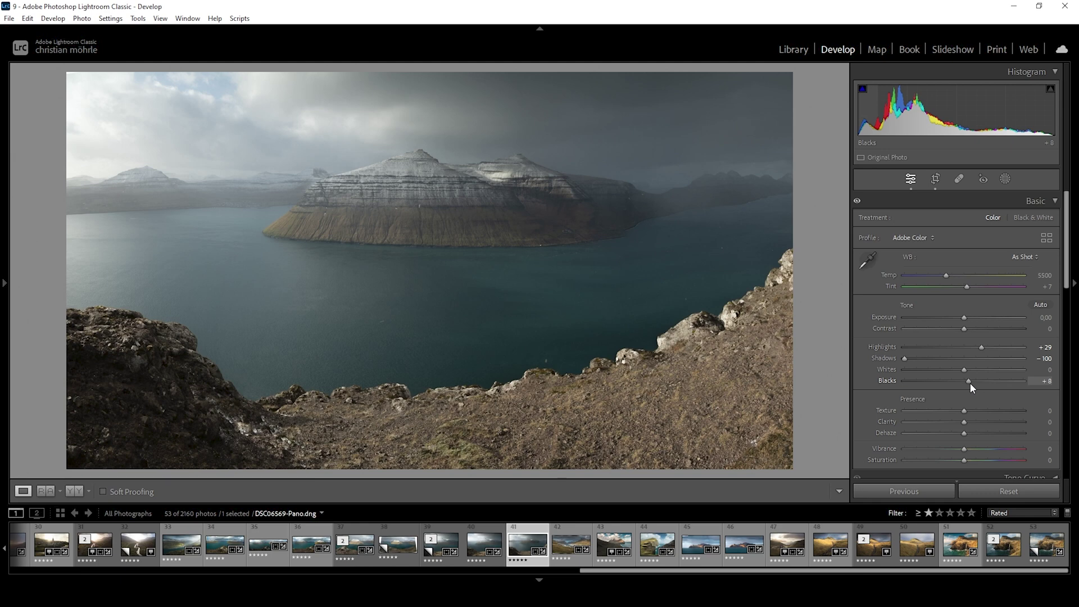
left_click_drag(972, 382, 973, 383)
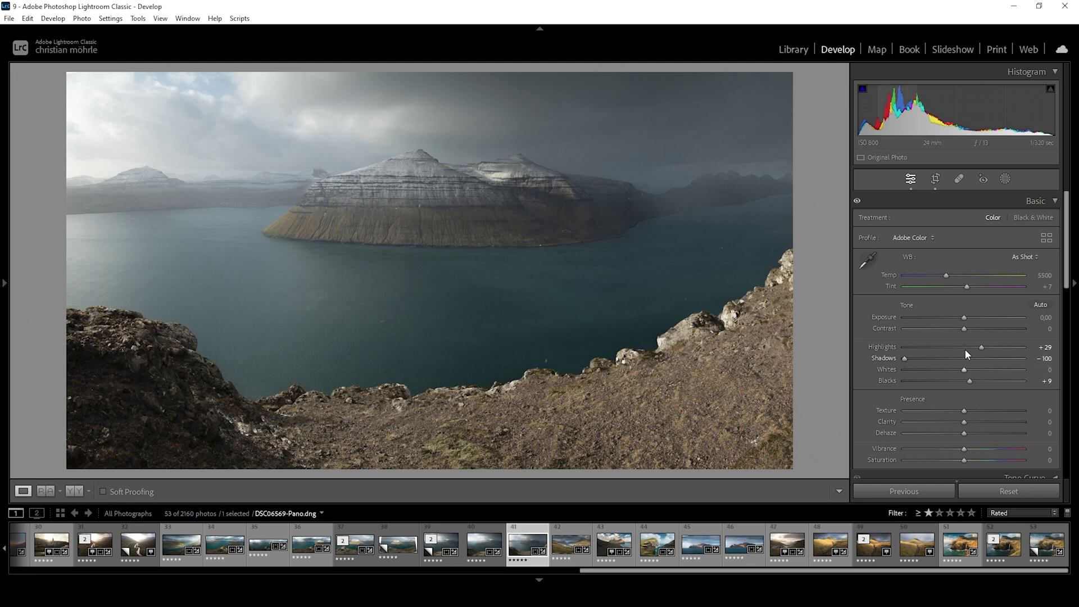
left_click_drag(969, 372, 988, 373)
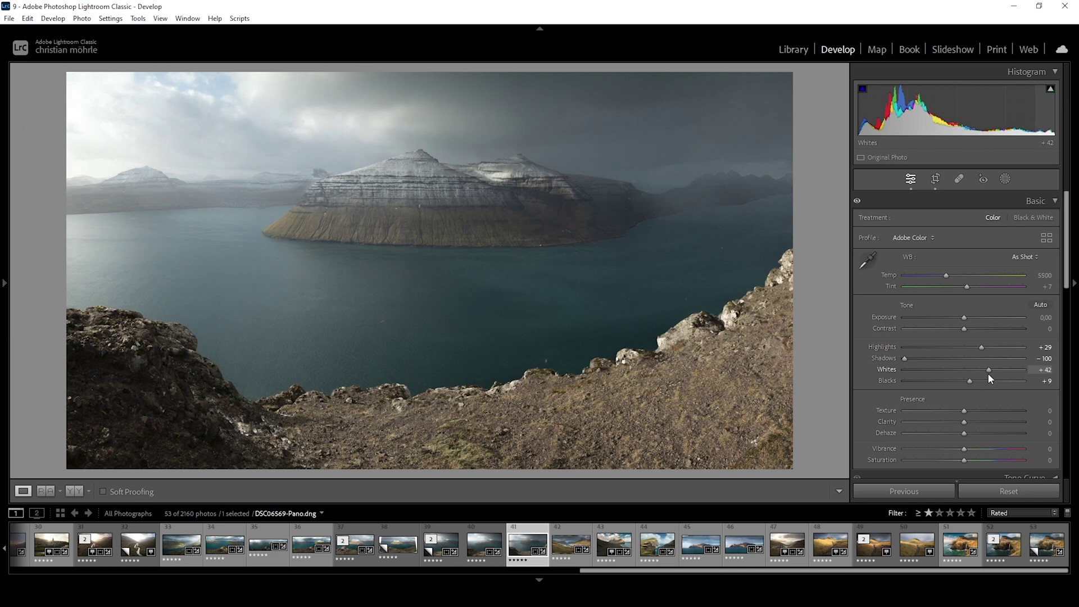
left_click(1052, 92)
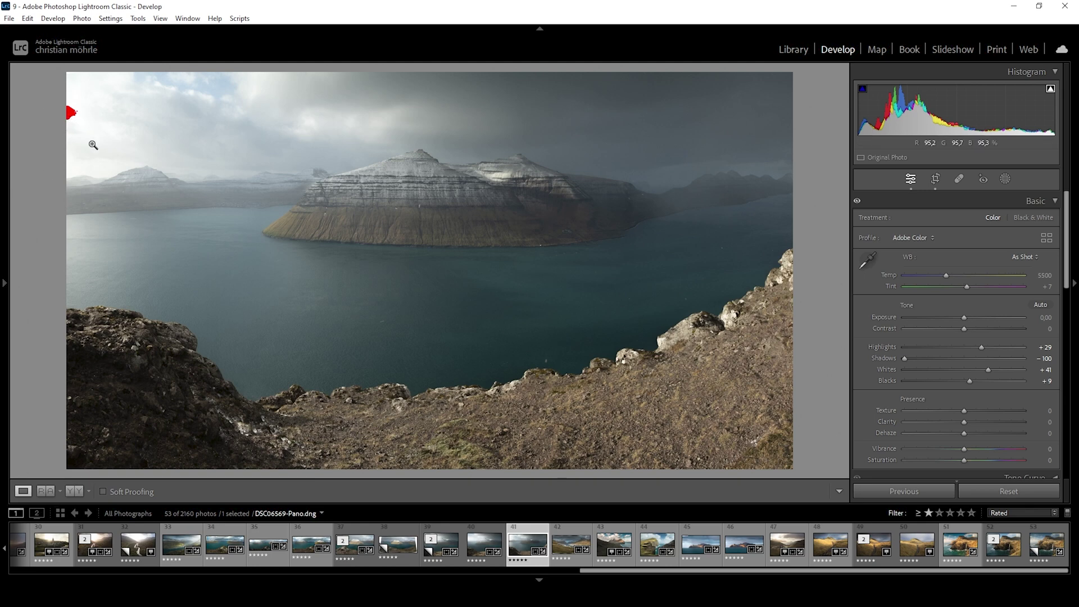
key("j")
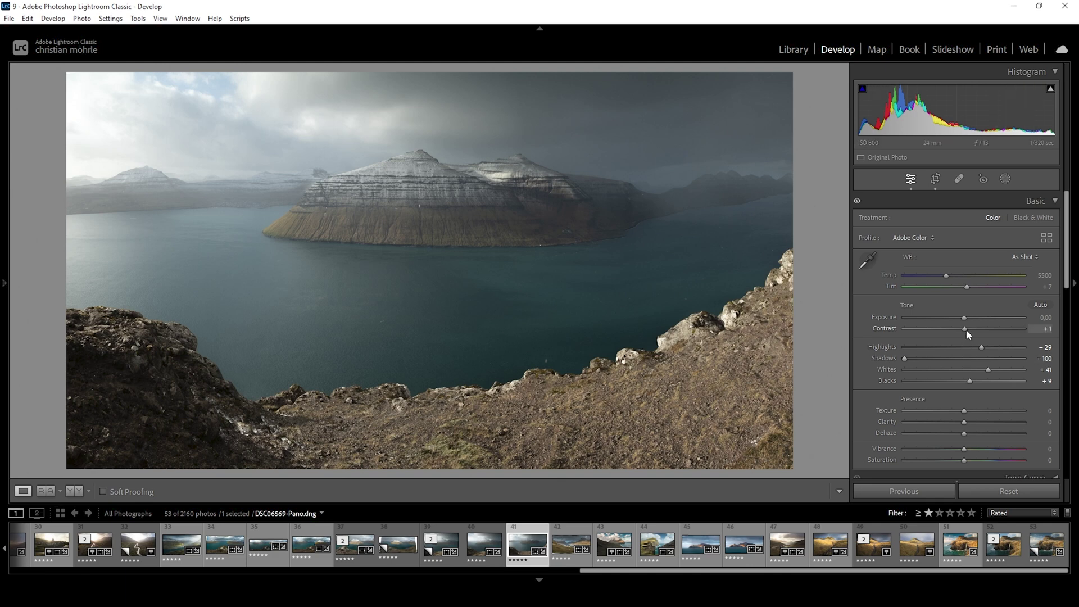
- Raise Contrast to +16 and Texture to +9, lower Clarity and Dehaze to −5, and add Vibrance +4
left_click_drag(966, 329, 974, 335)
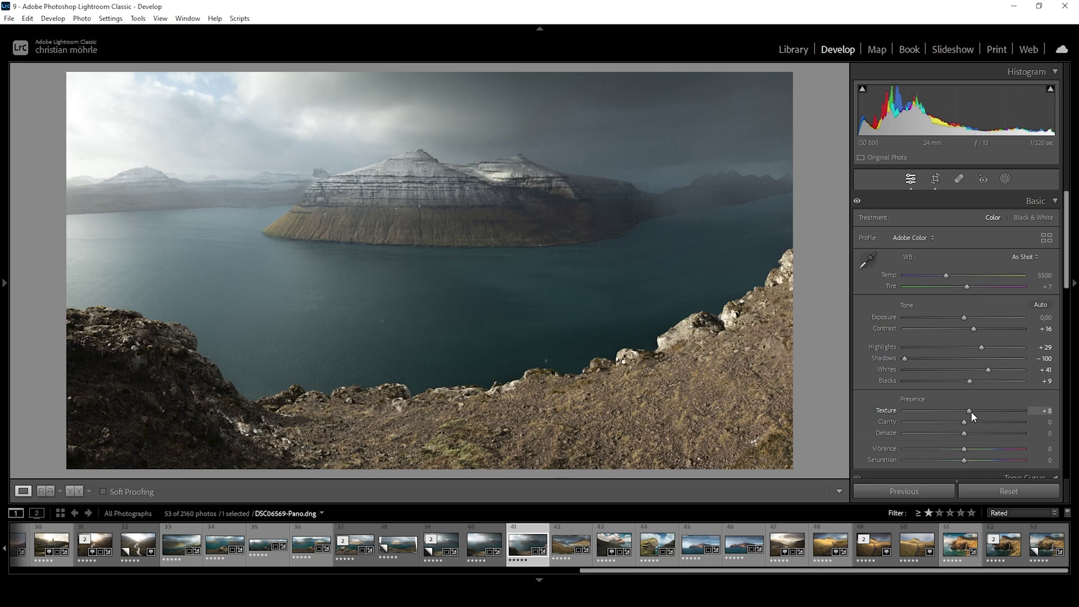
key("Up")
left_click_drag(965, 423, 961, 420)
left_click_drag(963, 430, 961, 430)
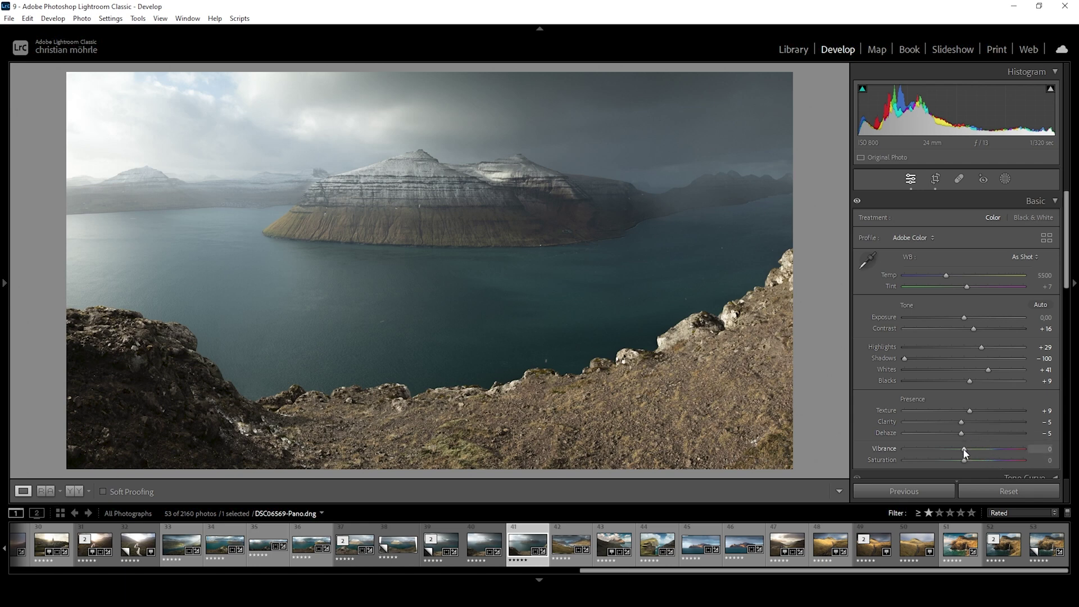
left_click_drag(964, 449, 966, 449)
scroll(1061, 208, "down", 1)
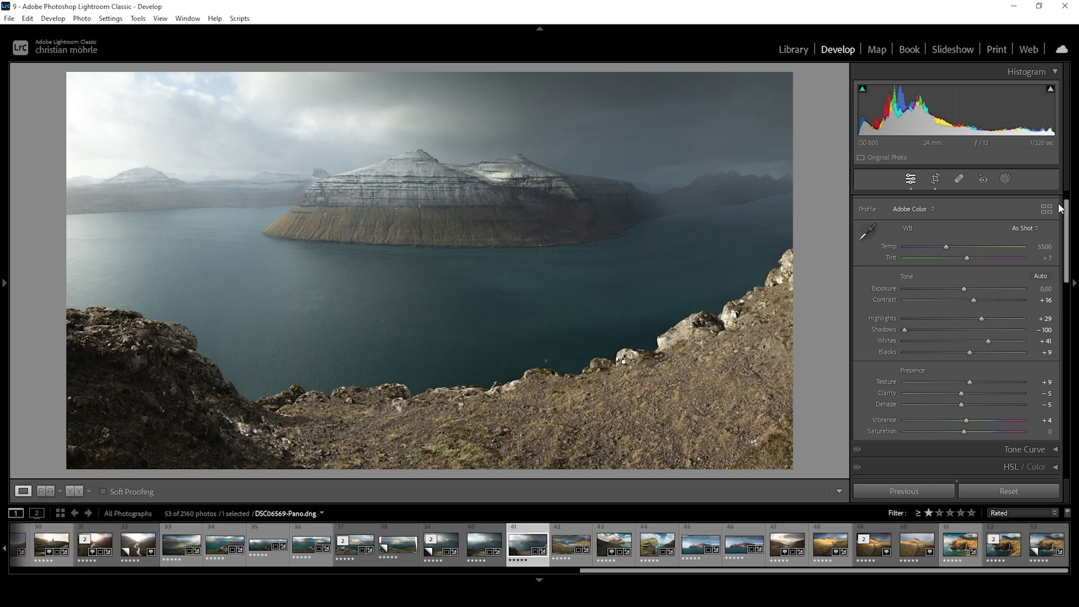
- Drag a linear gradient down over the sky, angle it, and set its Exposure to −0.66
left_click(1005, 179)
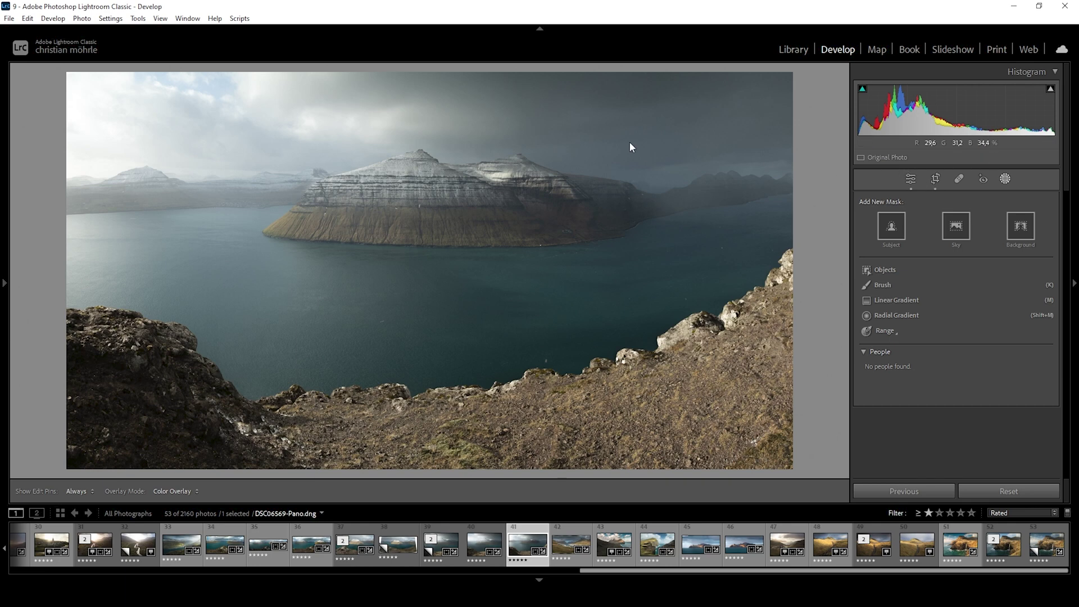
left_click(889, 302)
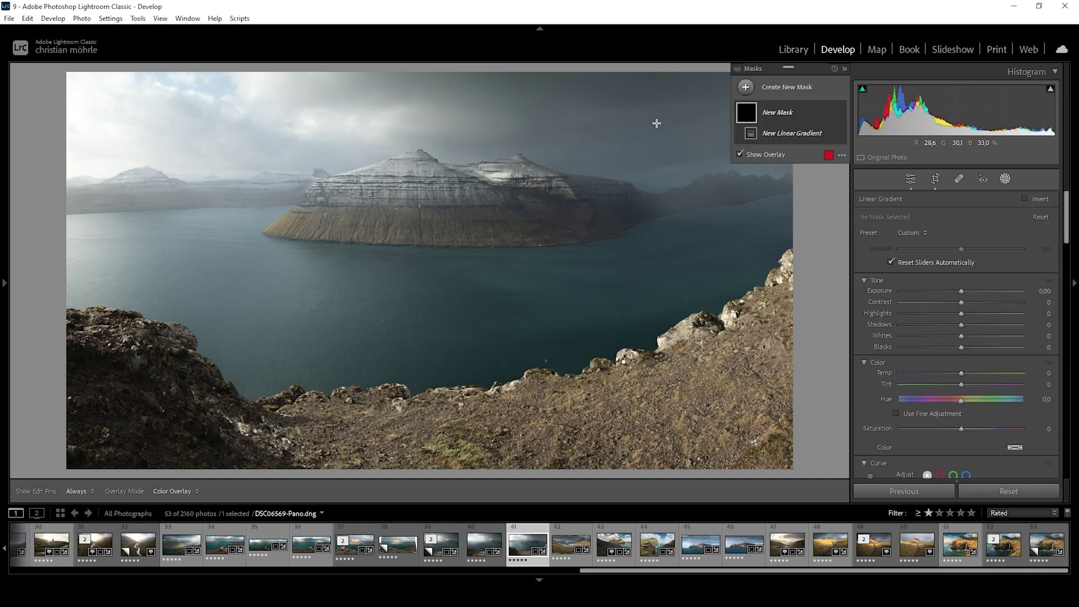
left_click_drag(657, 123, 632, 257)
left_click_drag(655, 122, 654, 112)
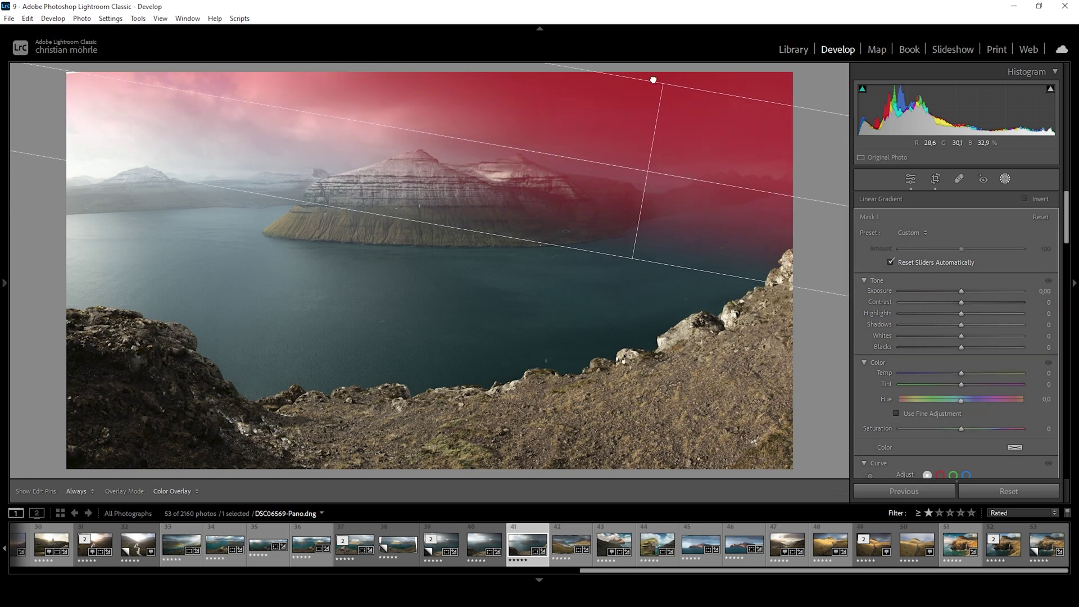
left_click_drag(653, 79, 657, 51)
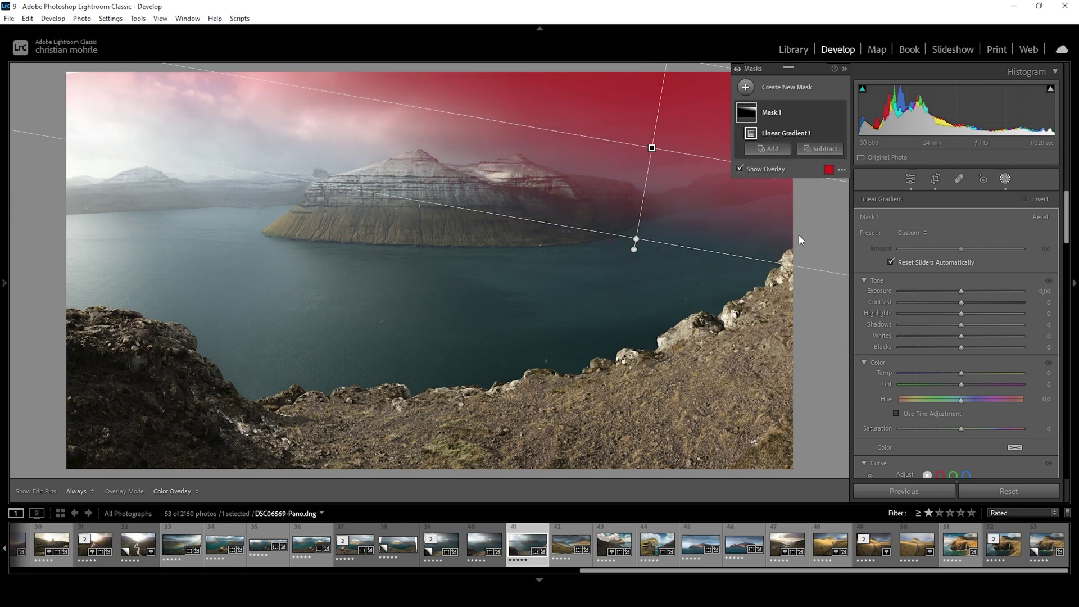
left_click_drag(956, 292, 952, 290)
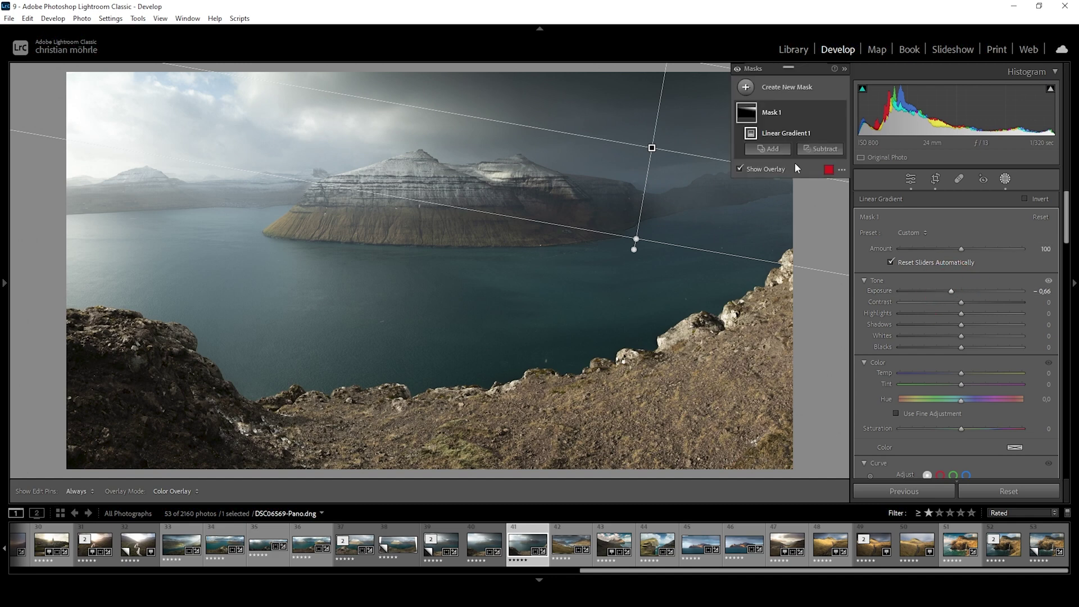
left_click(1005, 179)
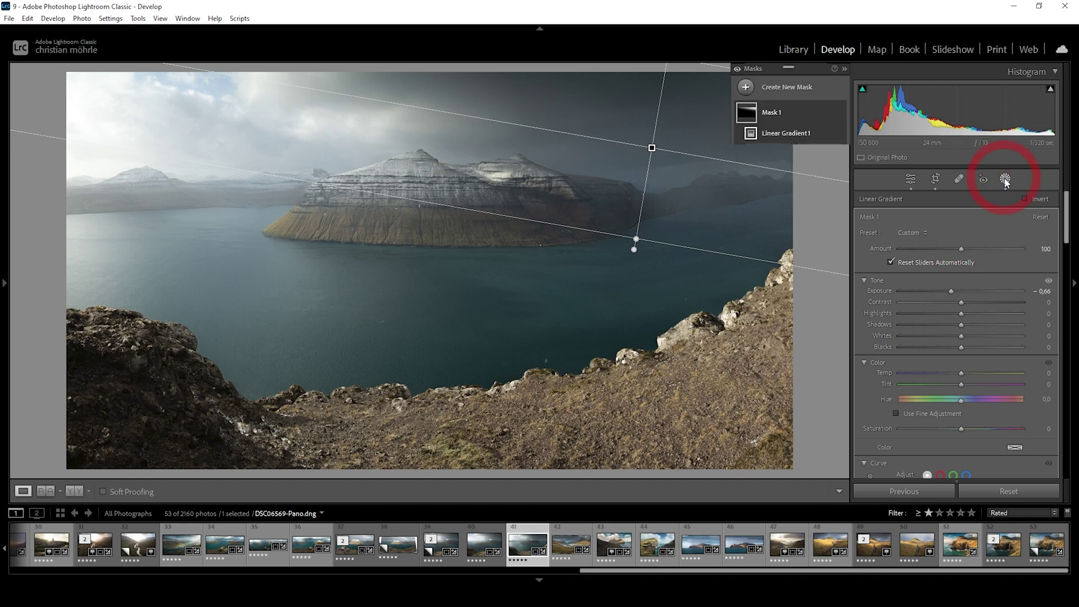
- Draw a radial gradient ellipse over the central mountain and rotate it to follow the peak
left_click(1005, 179)
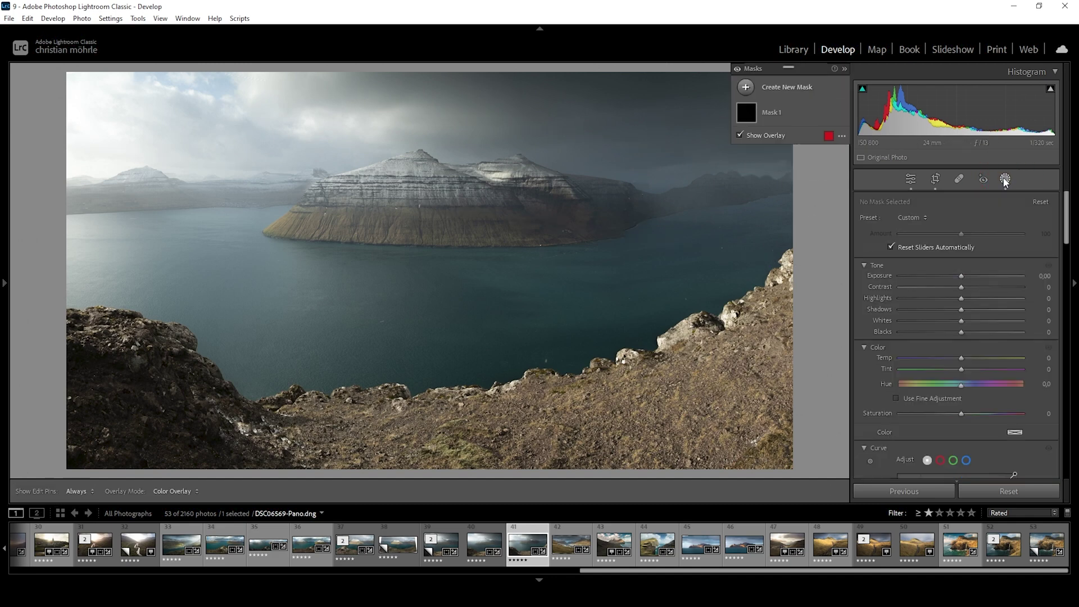
left_click(748, 86)
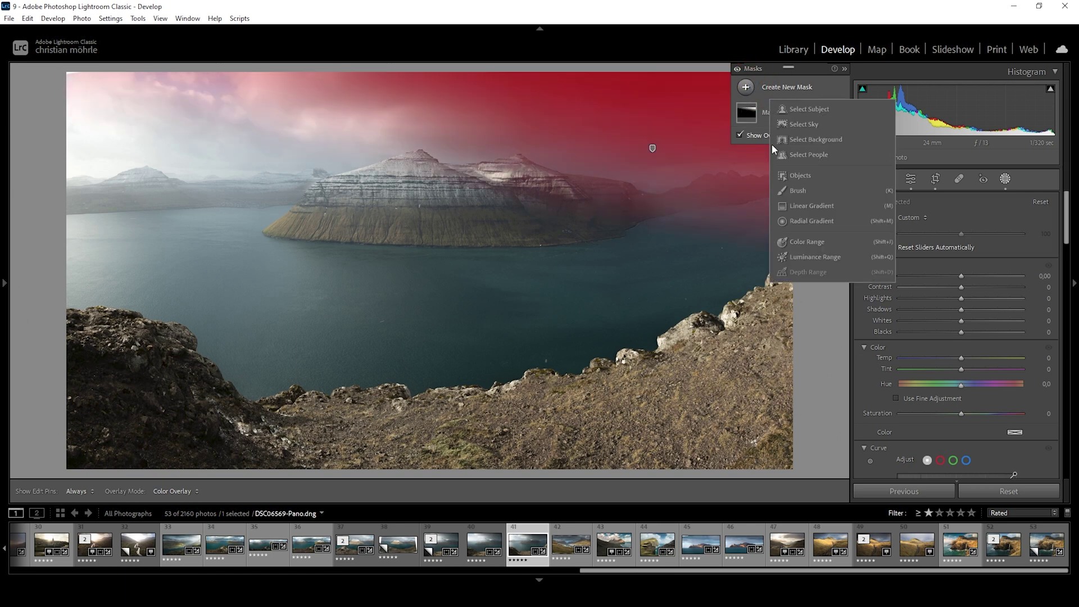
left_click(804, 221)
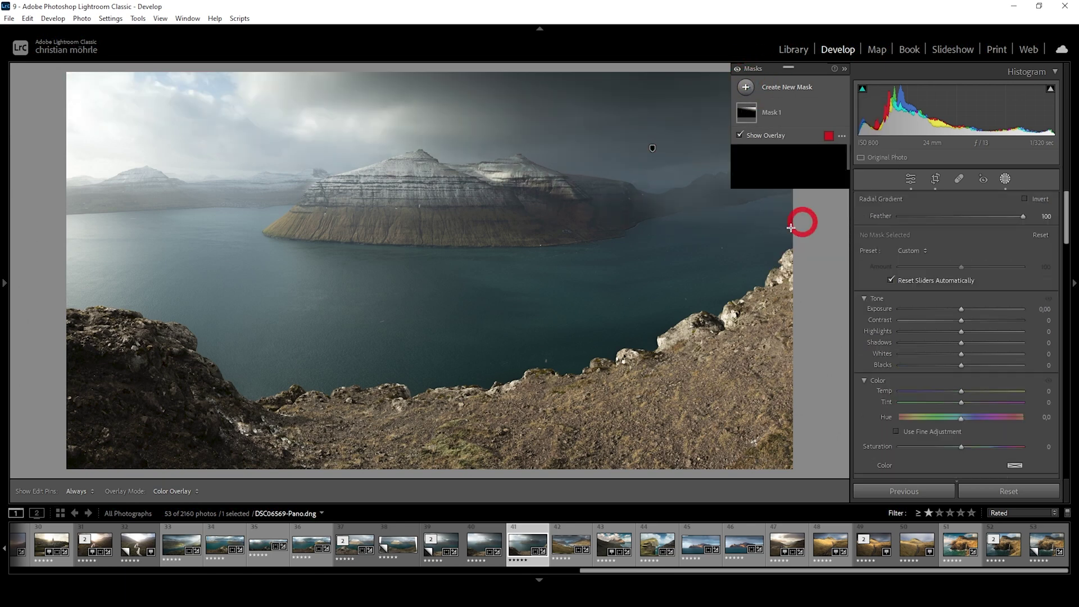
left_click_drag(439, 212, 619, 298)
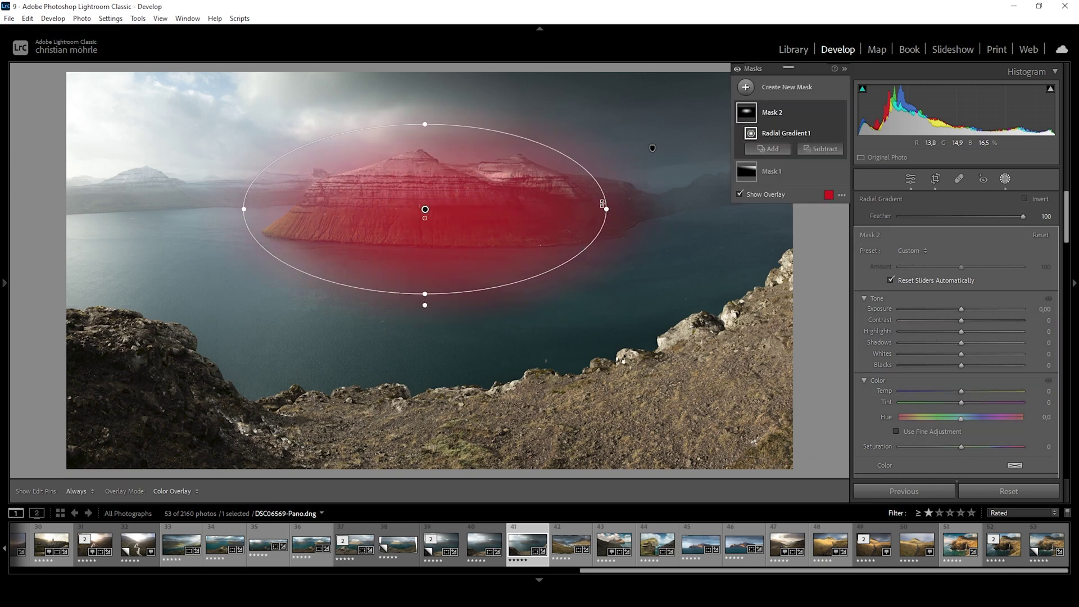
left_click_drag(615, 210, 613, 206)
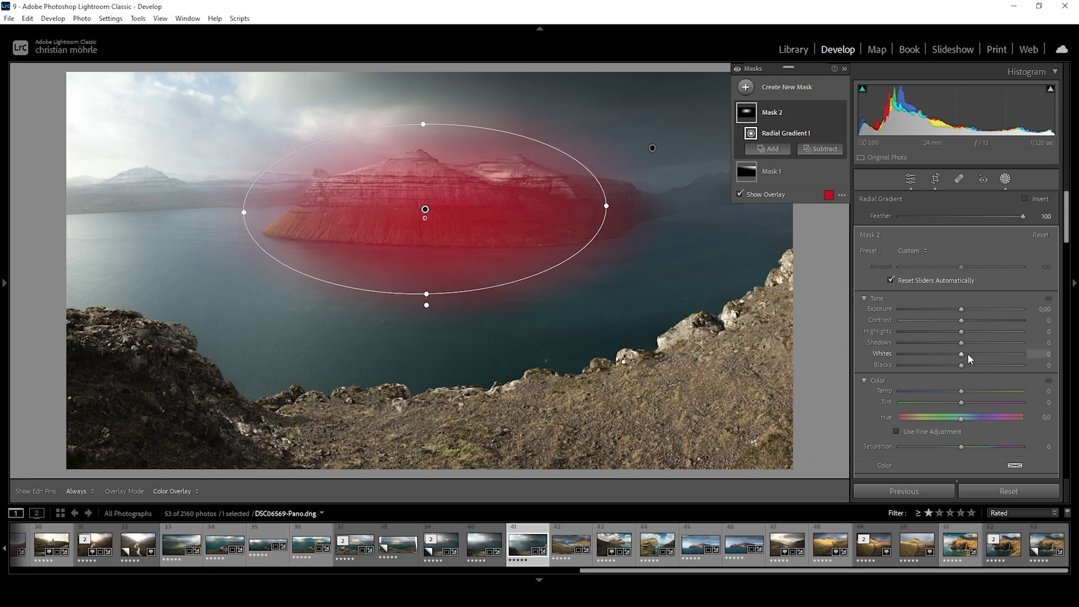
- Raise the mountain mask's Texture to about 41
scroll(945, 350, "down", 10)
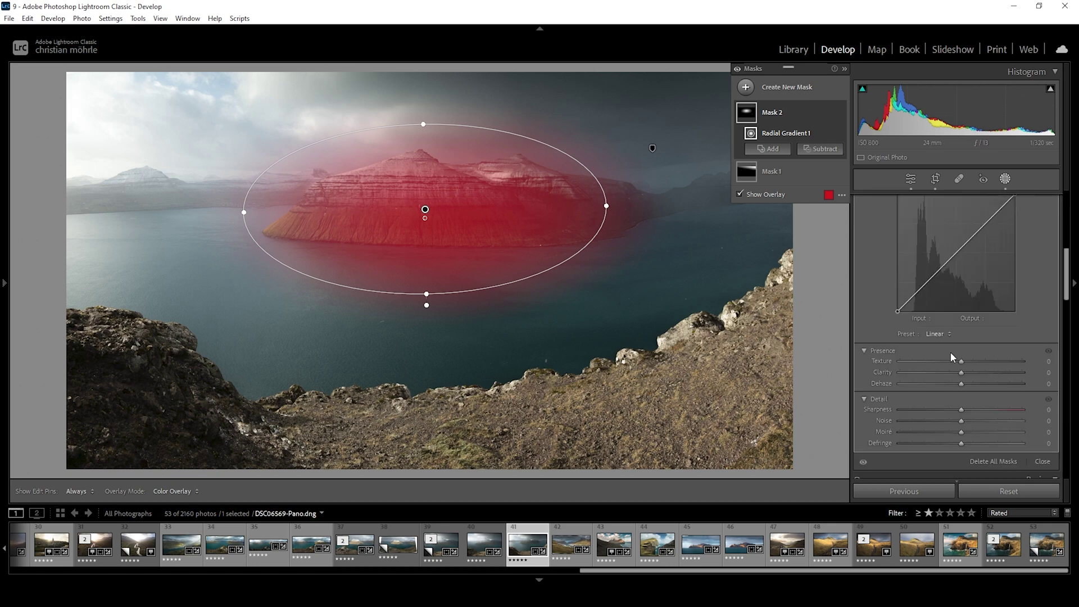
left_click_drag(961, 358, 983, 360)
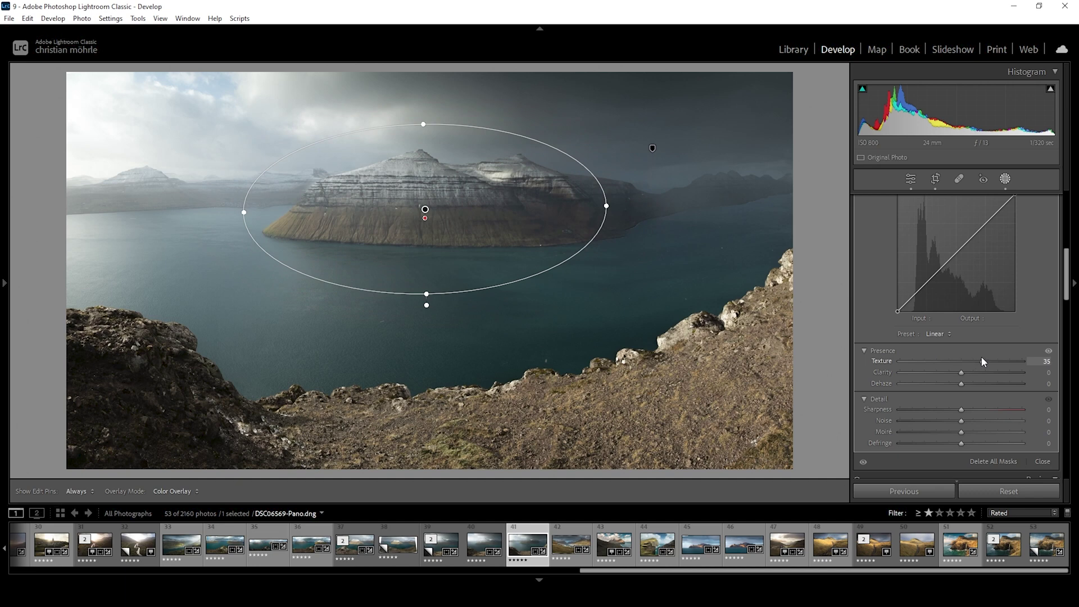
left_click_drag(987, 352, 986, 354)
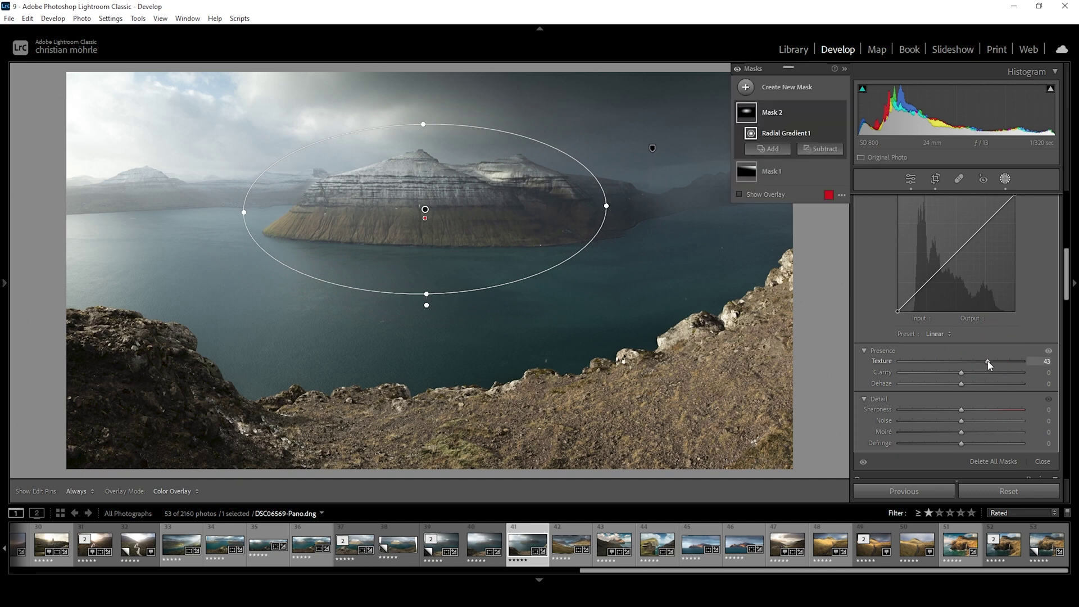
left_click_drag(989, 361, 987, 362)
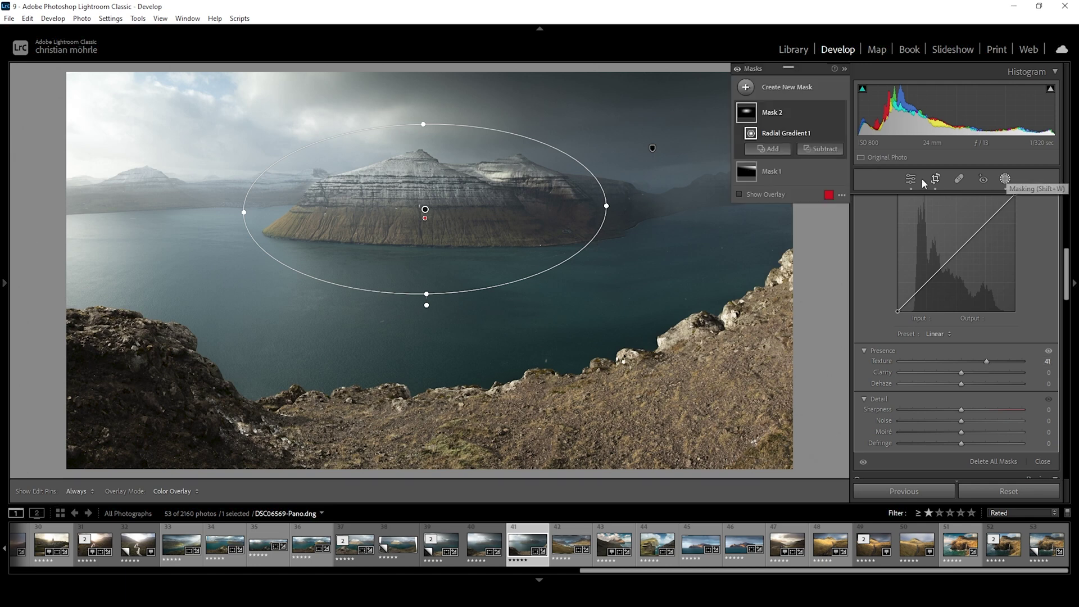
left_click(745, 87)
- Add a third radial gradient and position it over the left edge and mountain
left_click(807, 222)
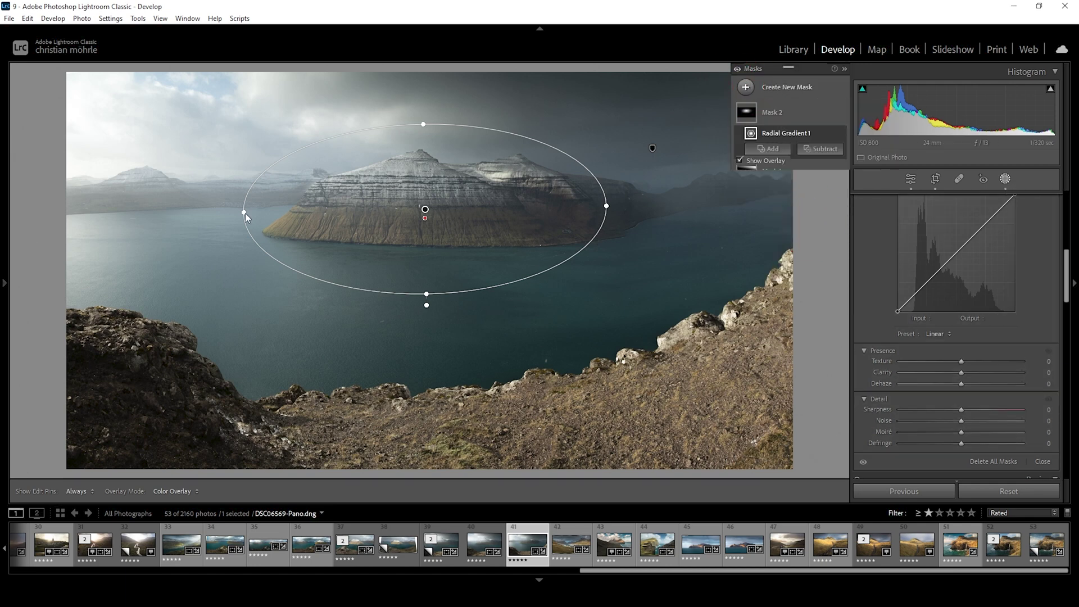
left_click_drag(218, 199, 446, 256)
left_click_drag(353, 241, 86, 130)
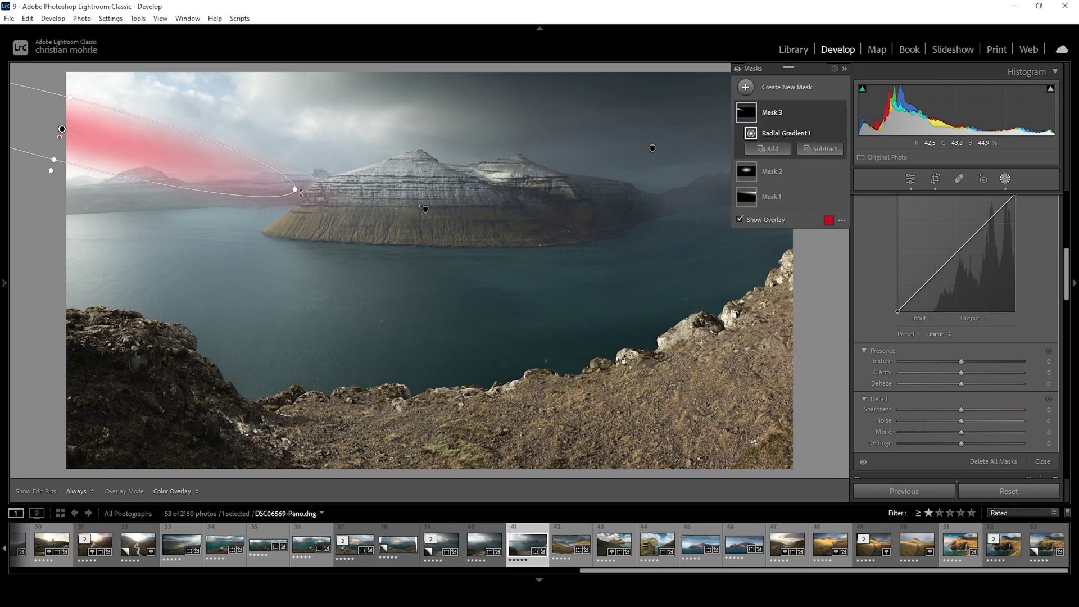
left_click_drag(294, 189, 432, 222)
left_click_drag(72, 147, 69, 156)
- Lift the mask's Blacks and set Clarity −4 and Dehaze −16
scroll(973, 311, "up", 4)
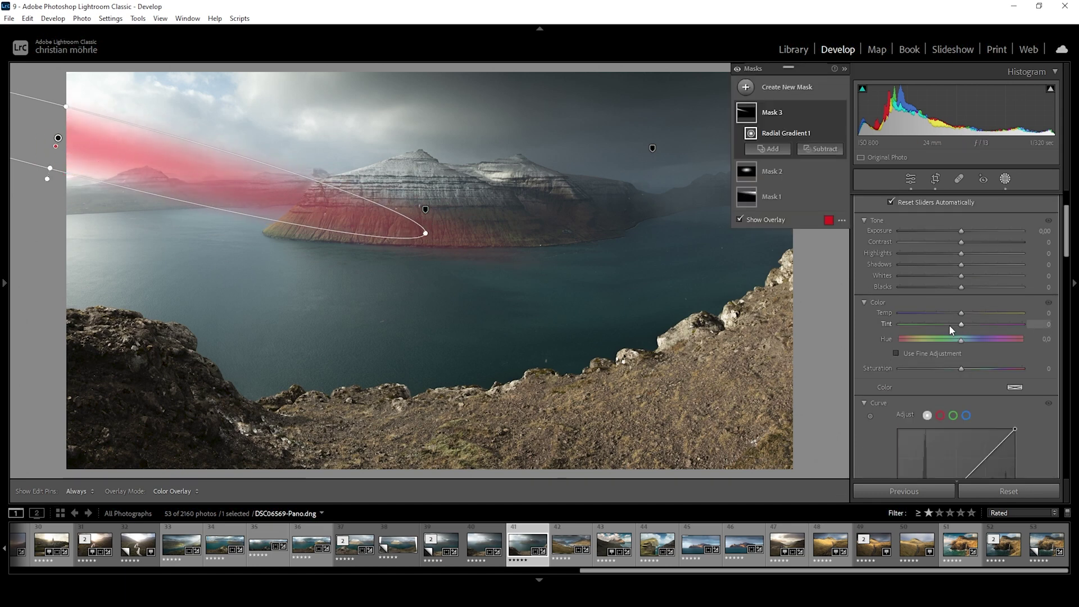
scroll(951, 348, "down", 1)
left_click_drag(962, 209, 992, 212)
scroll(1001, 322, "down", 8)
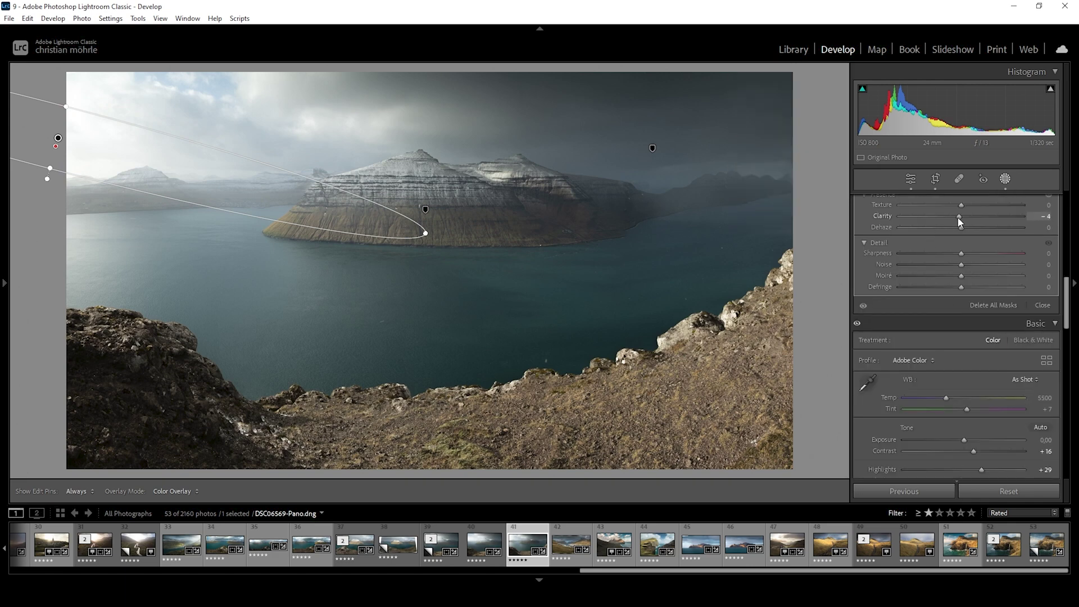
left_click_drag(958, 217, 954, 230)
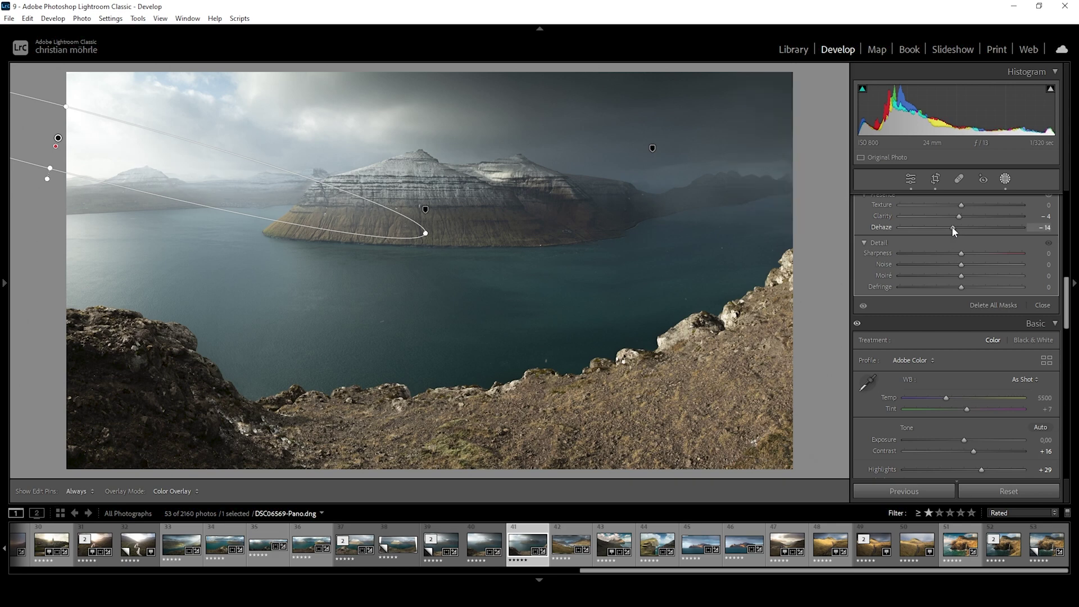
- Reshape the radial ellipse by stretching its left side and far end
left_click_drag(954, 231, 952, 231)
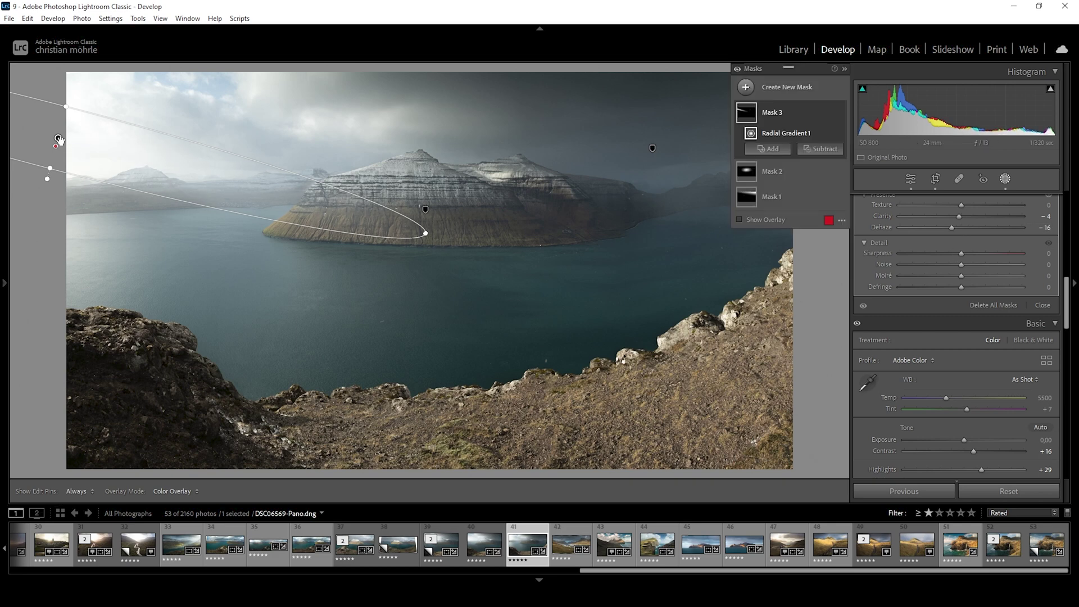
left_click_drag(58, 138, 7, 145)
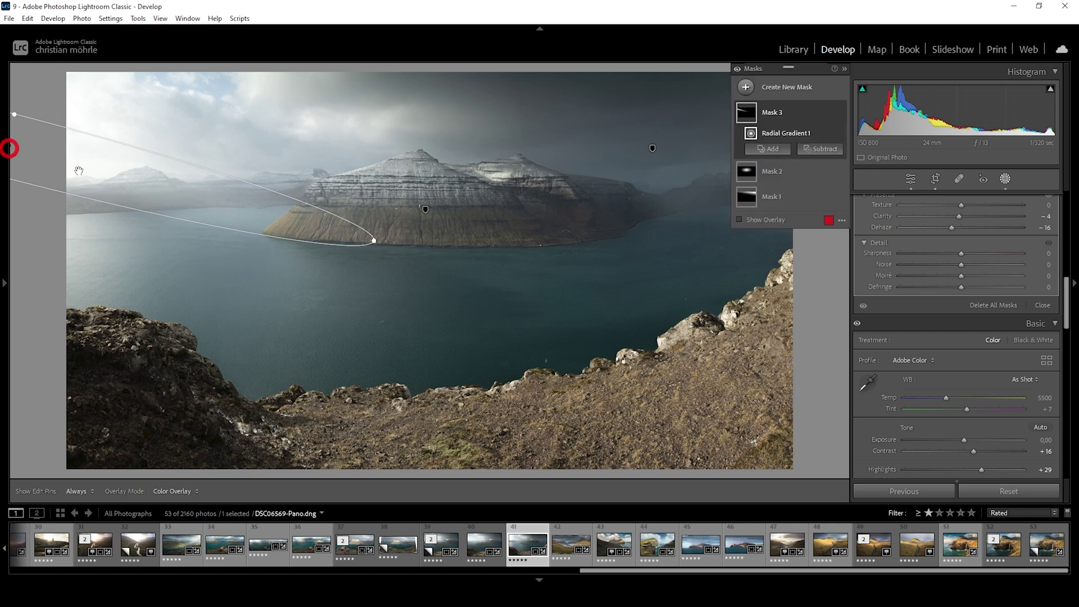
left_click_drag(373, 238, 380, 237)
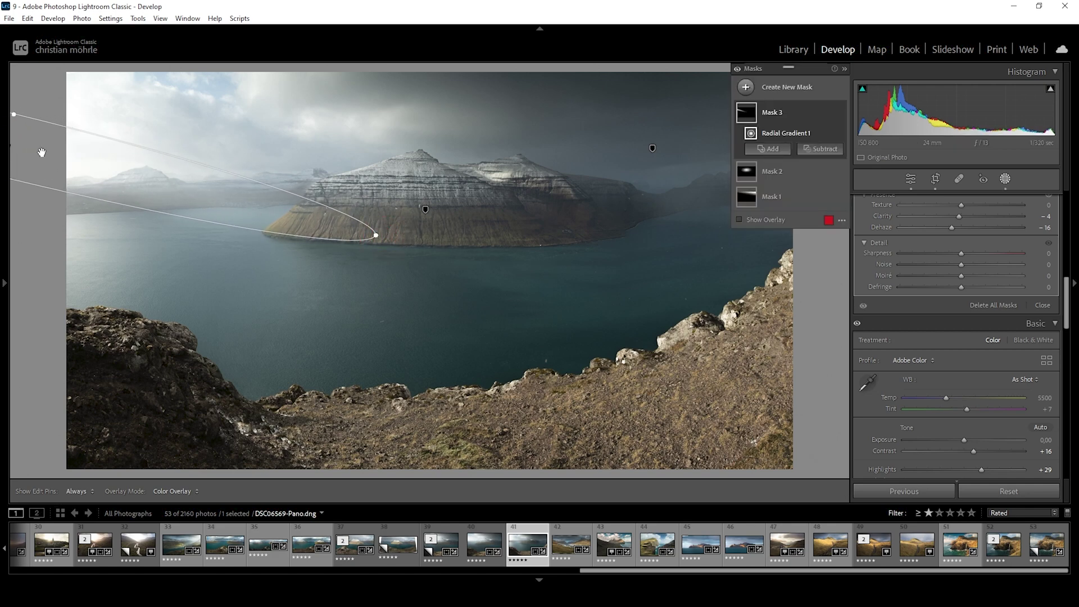
mouse_move(41, 152)
left_mouse_down()
mouse_move(48, 163)
mouse_move(51, 153)
left_mouse_up()
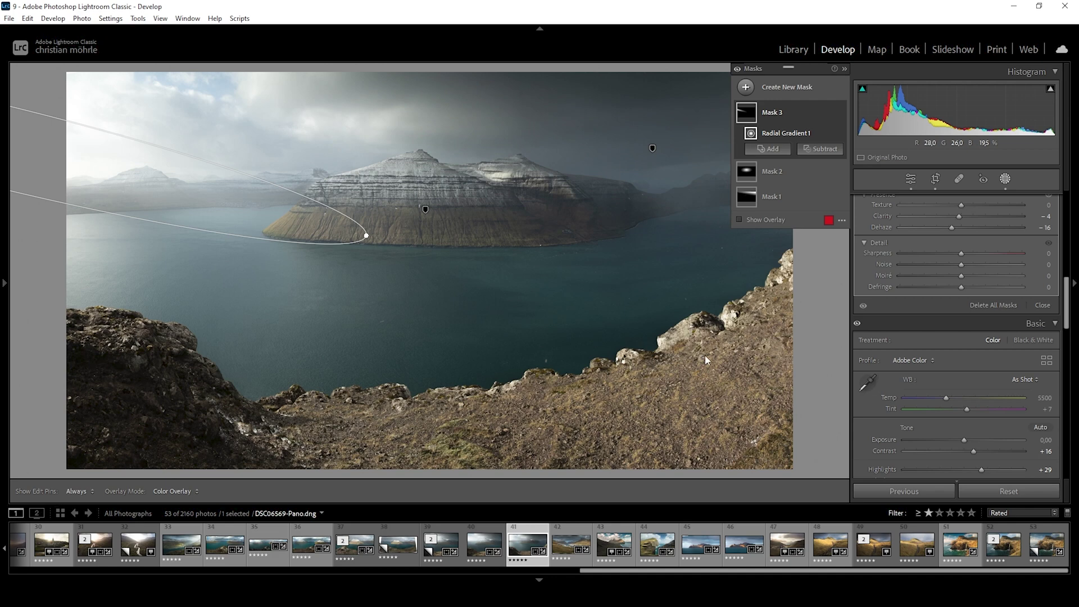
- Add a linear gradient over the bottom foreground slope with Exposure −1.03
left_click(746, 88)
left_click(795, 211)
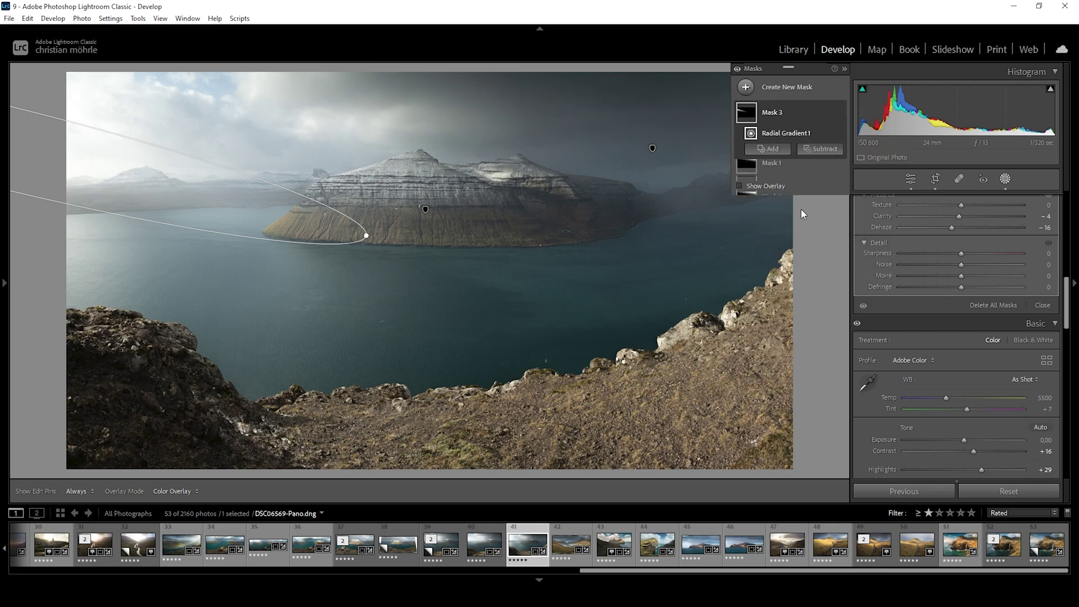
left_click_drag(565, 454, 578, 489)
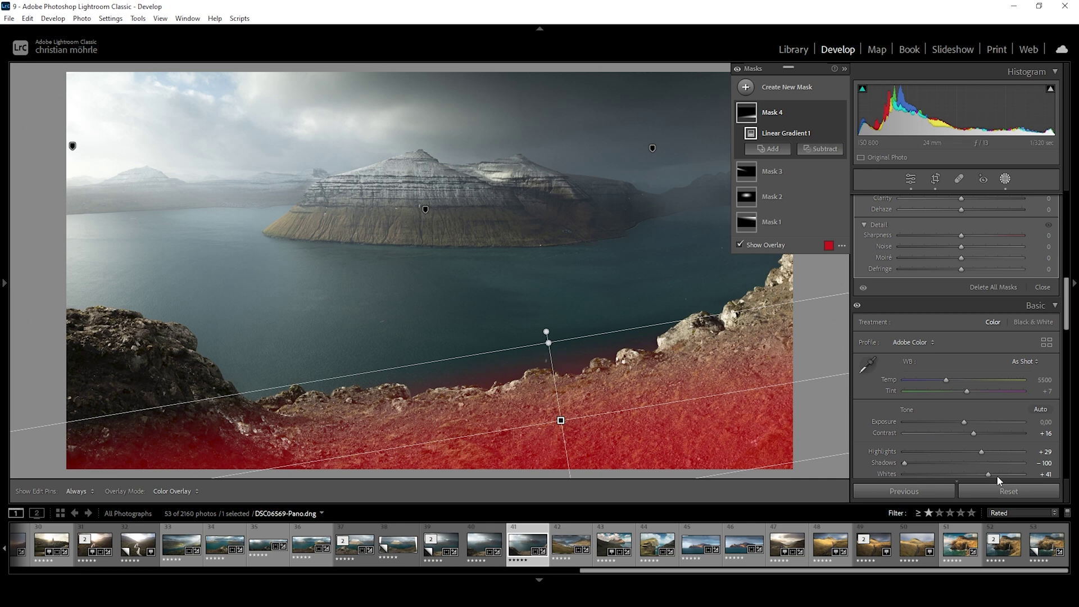
scroll(947, 238, "up", 7)
scroll(956, 292, "up", 3)
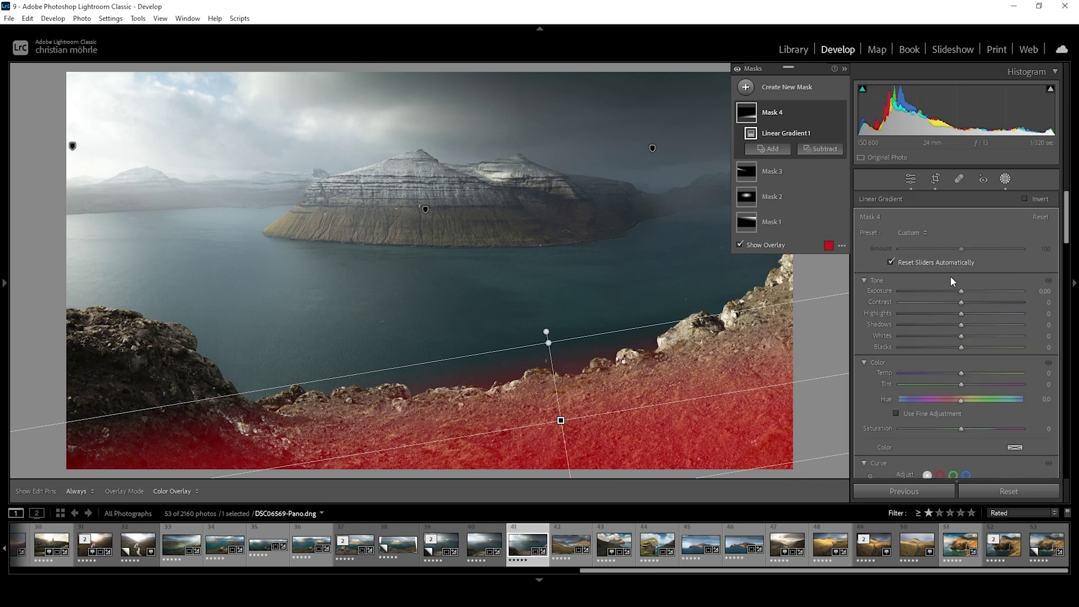
left_click_drag(959, 291, 946, 289)
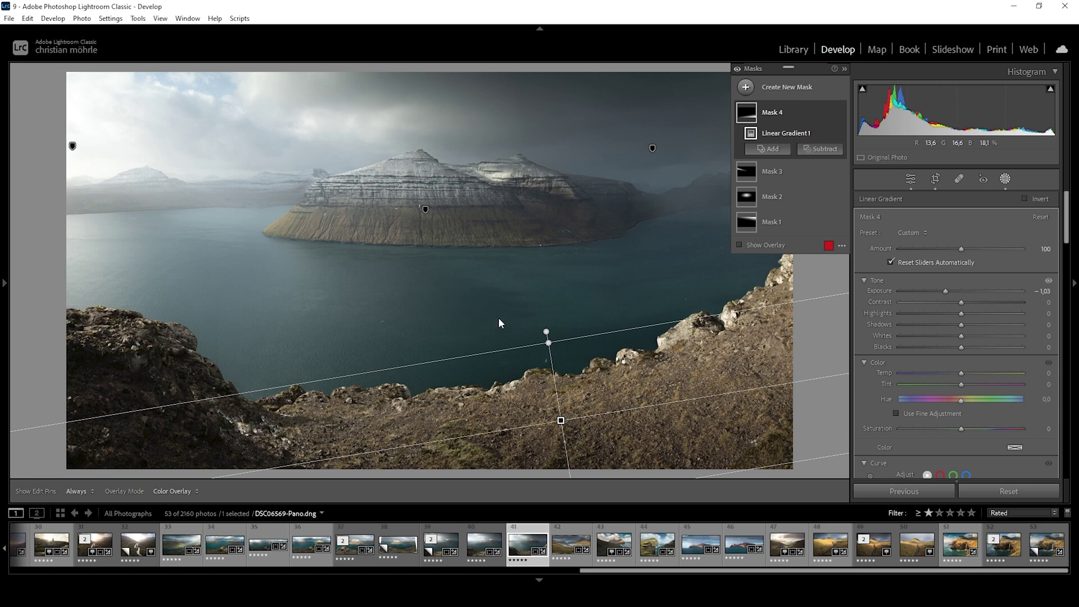
left_click(746, 90)
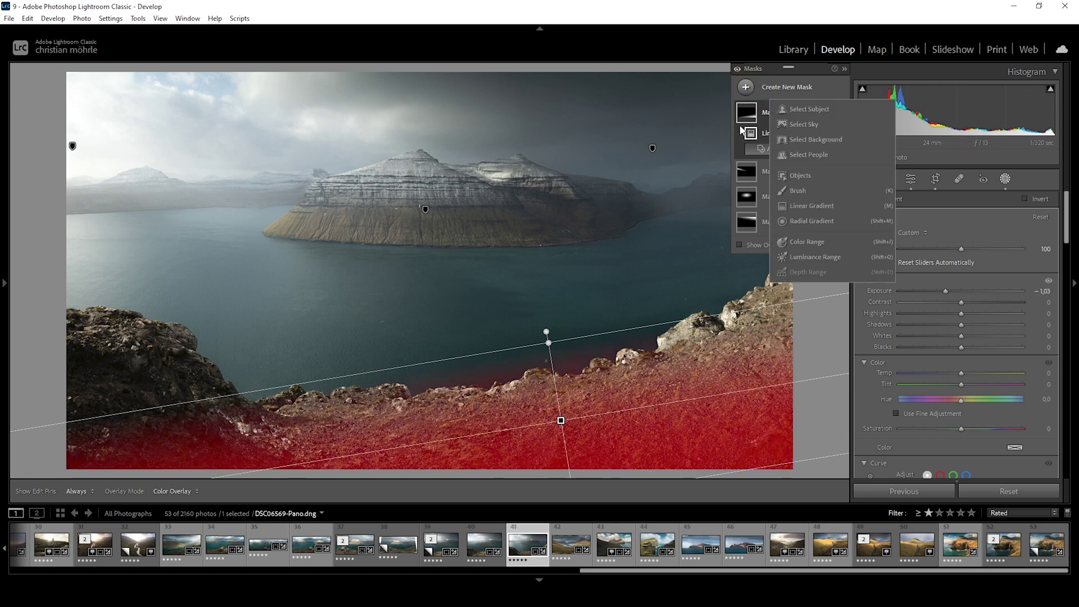
- Sample the water with a Color Range mask and subtract a top linear gradient removing sky and mountain
left_click(816, 243)
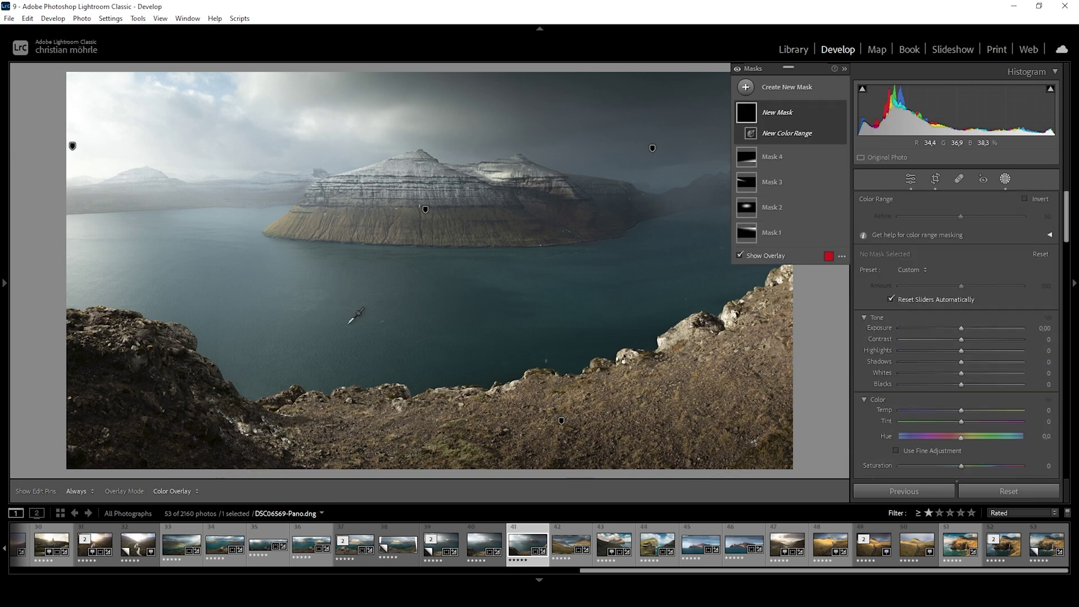
left_click(325, 320)
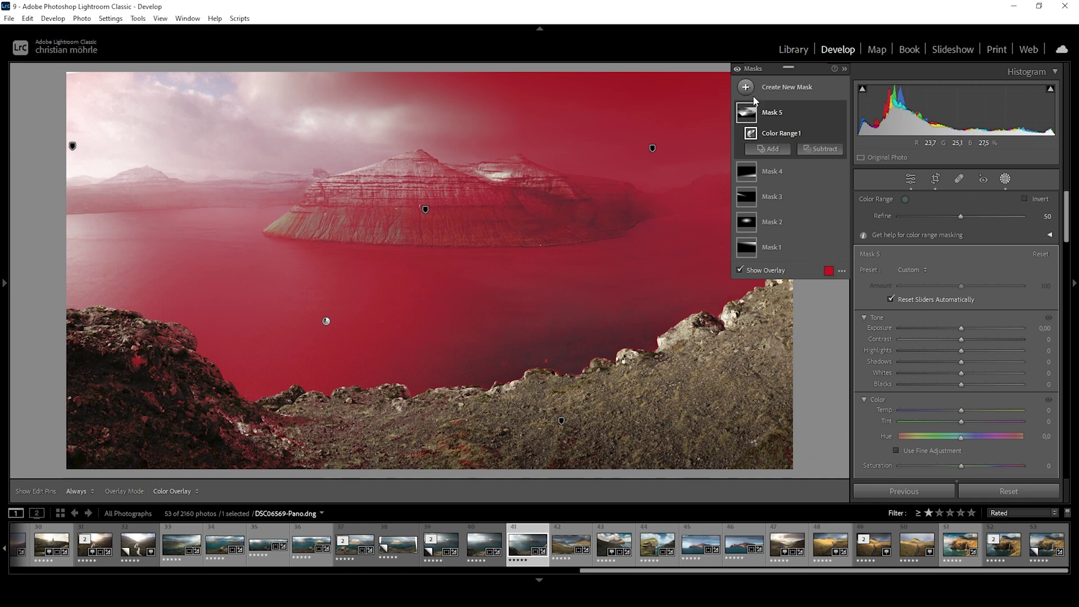
left_click(825, 151)
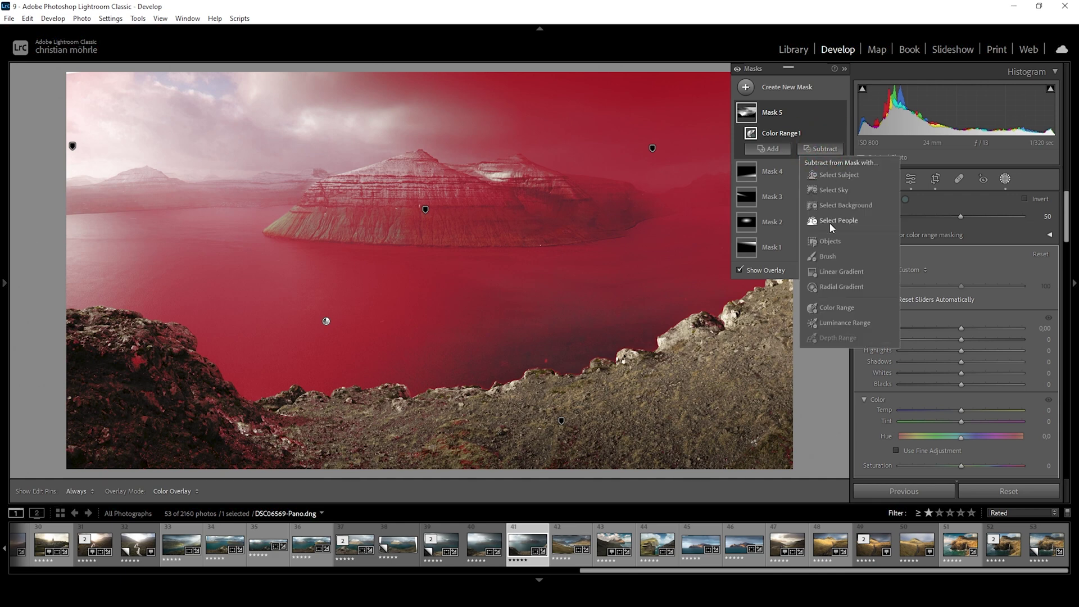
left_click(841, 273)
left_click_drag(407, 151, 402, 284)
left_click_drag(415, 150, 419, 199)
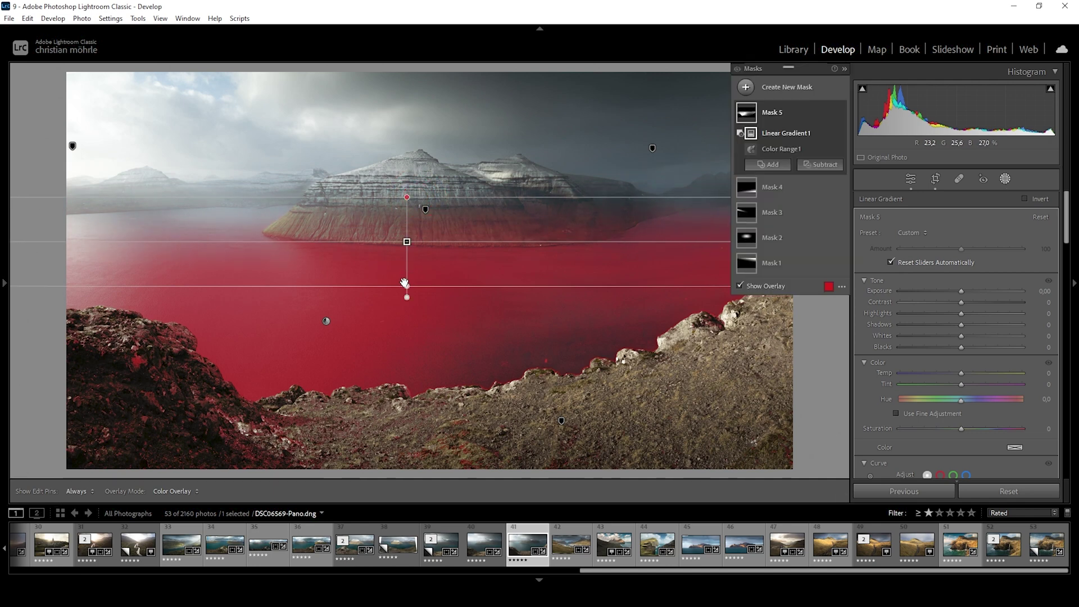
left_click_drag(405, 284, 406, 288)
left_click_drag(404, 197, 406, 216)
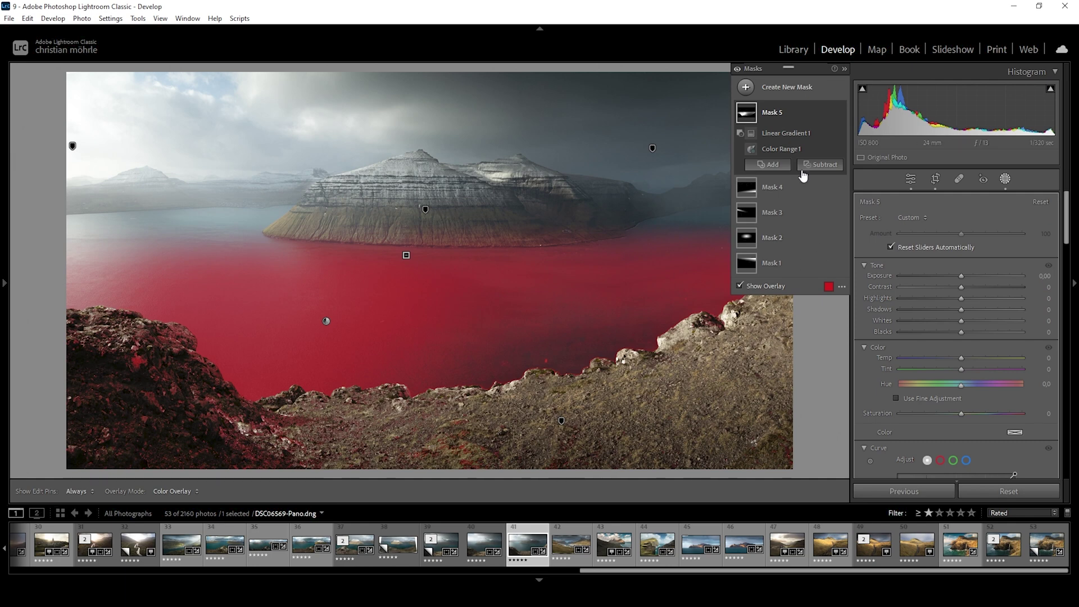
- Subtract a second linear gradient to exclude the bottom-left rocks from the water mask
left_click(825, 165)
left_click(842, 287)
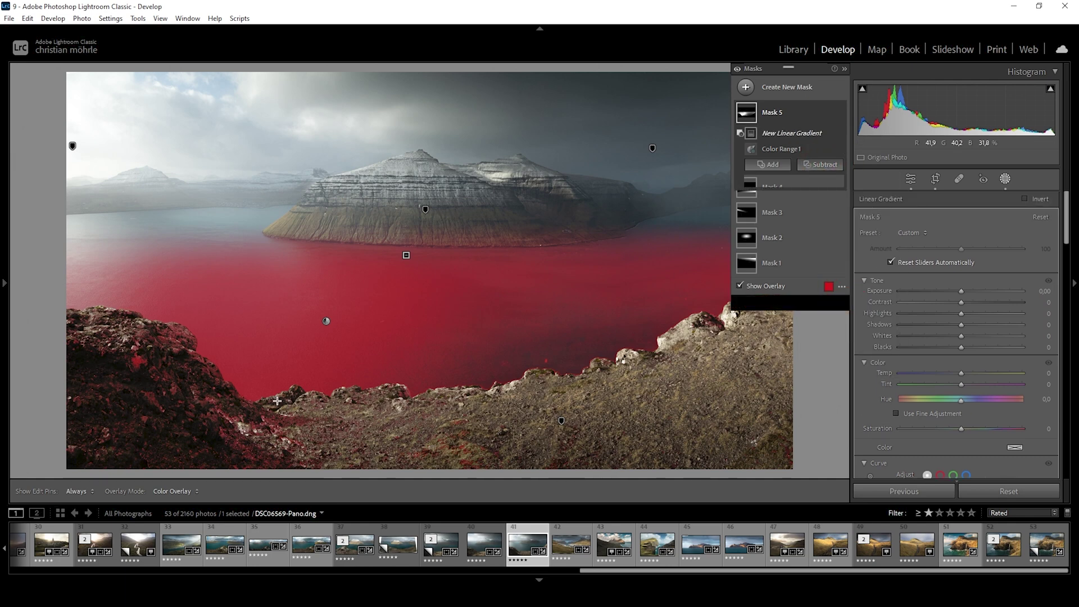
left_click_drag(236, 436, 271, 354)
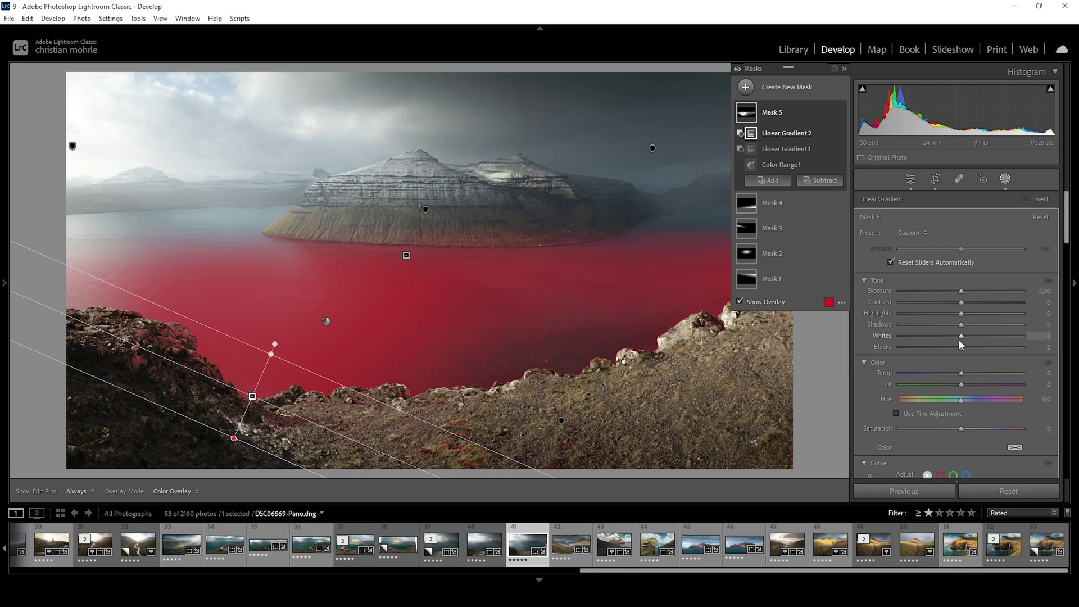
scroll(959, 340, "down", 6)
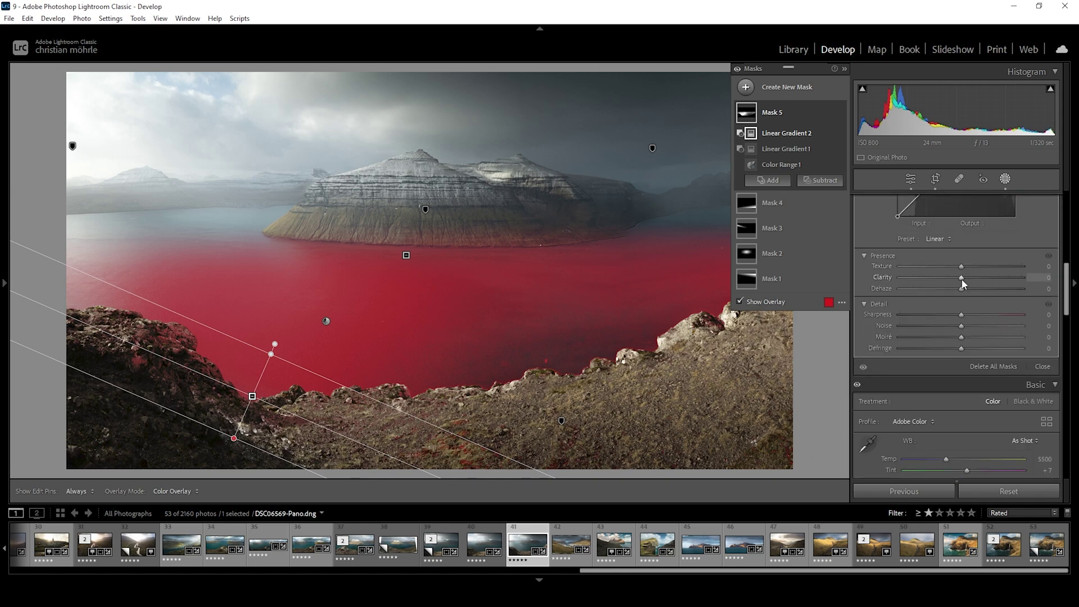
- Give the water mask Clarity 55, Exposure 0.29, Contrast 22, Whites 60 and Saturation 33
left_click_drag(962, 281, 975, 281)
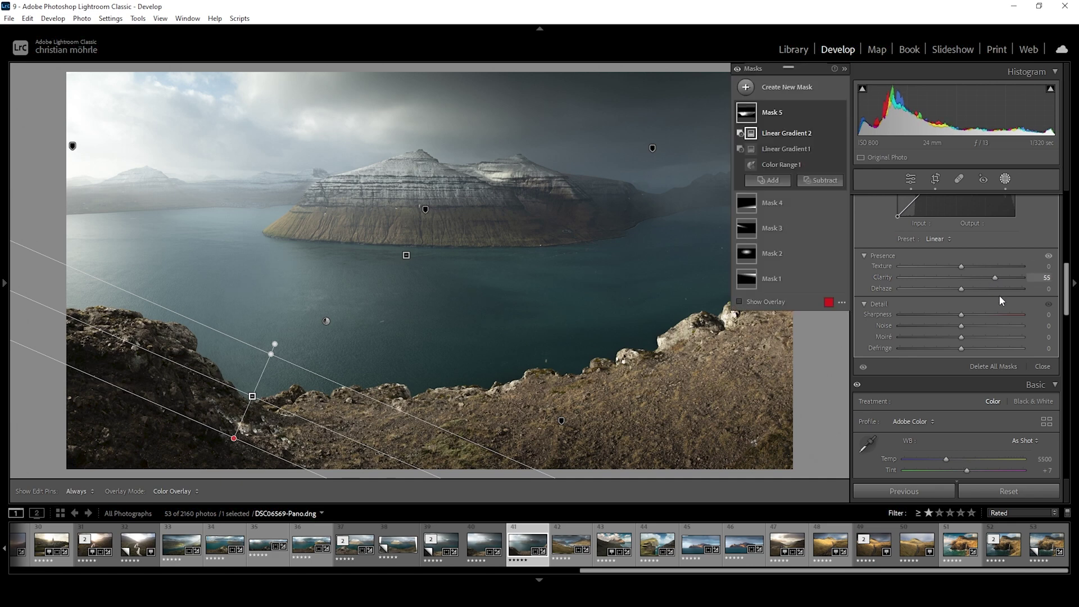
scroll(999, 295, "up", 5)
left_click_drag(963, 211, 995, 258)
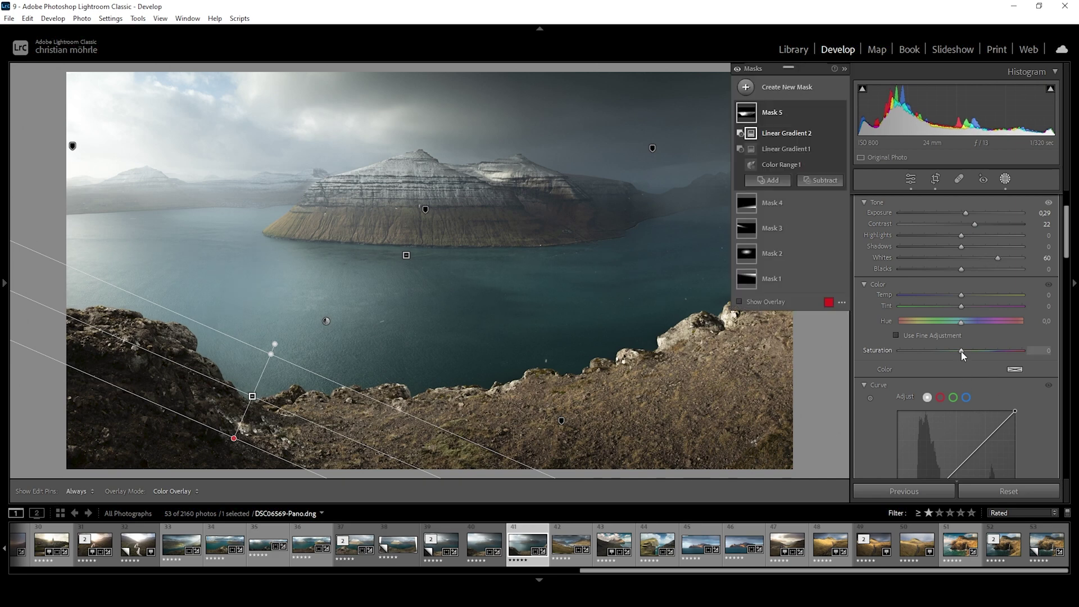
left_click_drag(961, 351, 982, 349)
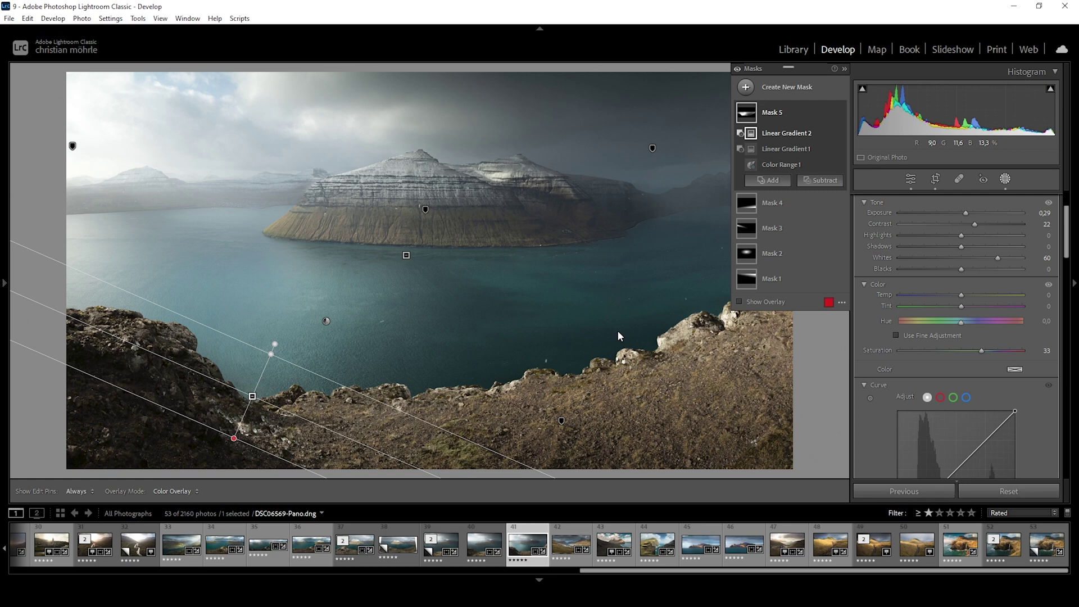
left_click(746, 89)
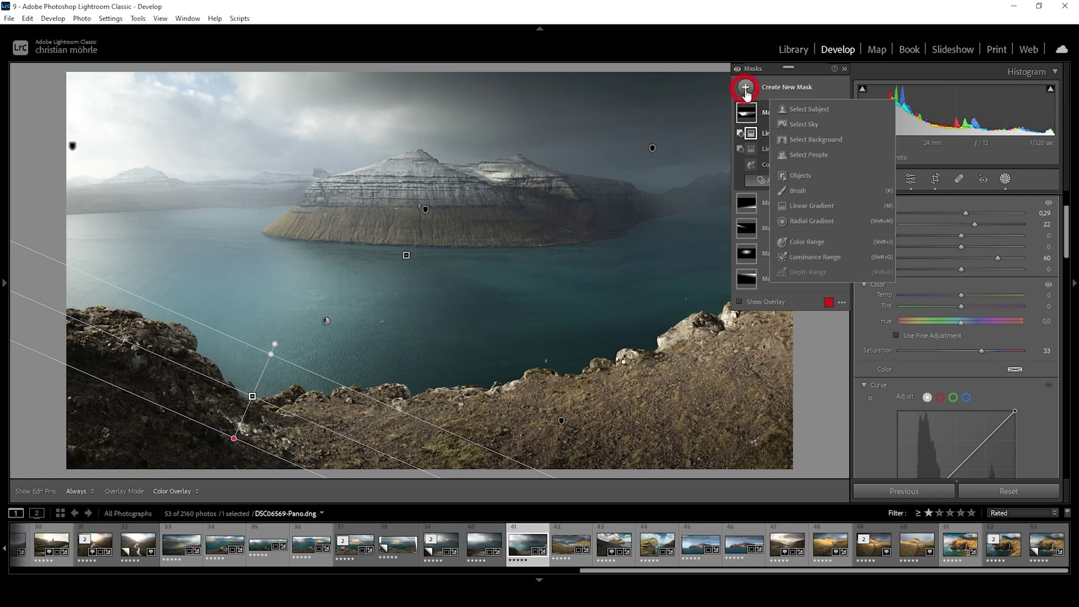
- Drag a linear gradient over the lower-right slope and set its Exposure to −0.55
left_click(812, 207)
left_click_drag(706, 429, 730, 449)
scroll(1010, 279, "up", 2)
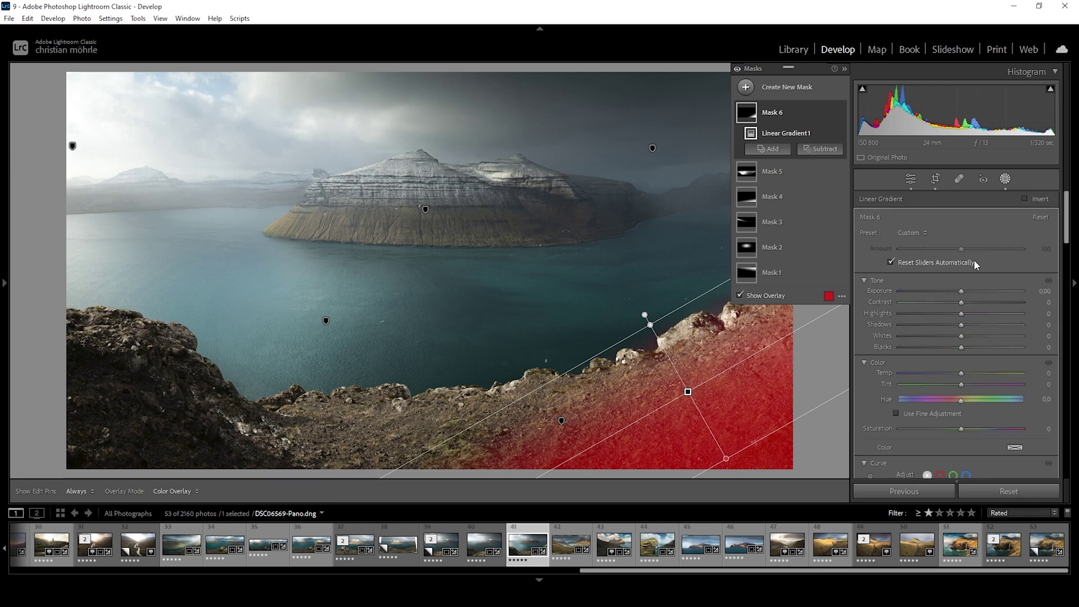
left_click_drag(961, 290, 953, 288)
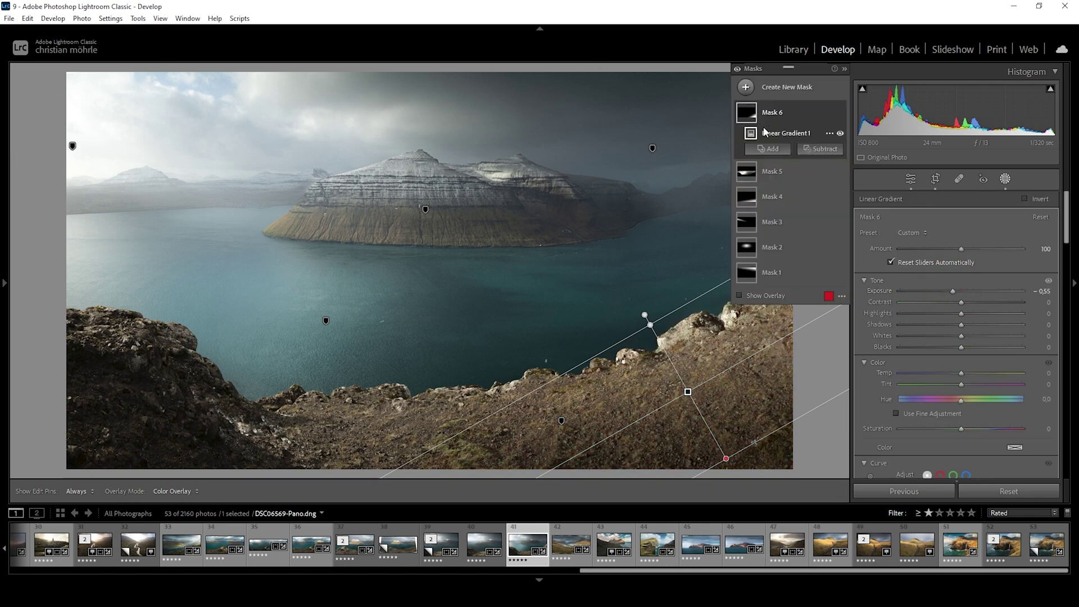
left_click(746, 86)
- Draw a radial mask over the bottom-left rocks and subtract the water with a colour-range sample
left_click(810, 222)
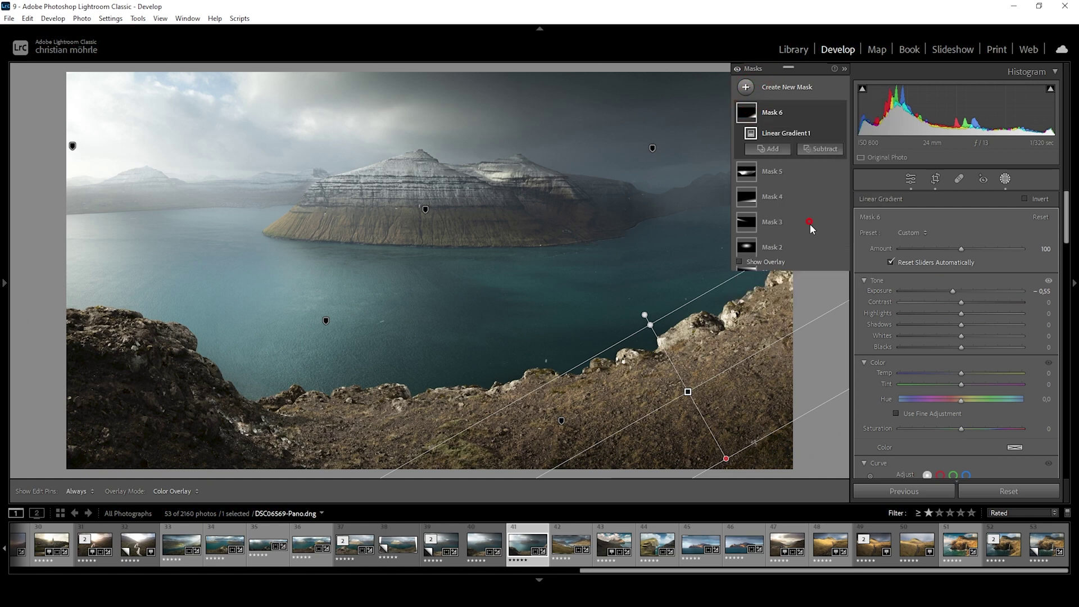
left_click_drag(143, 382, 335, 482)
left_click_drag(336, 406, 308, 404)
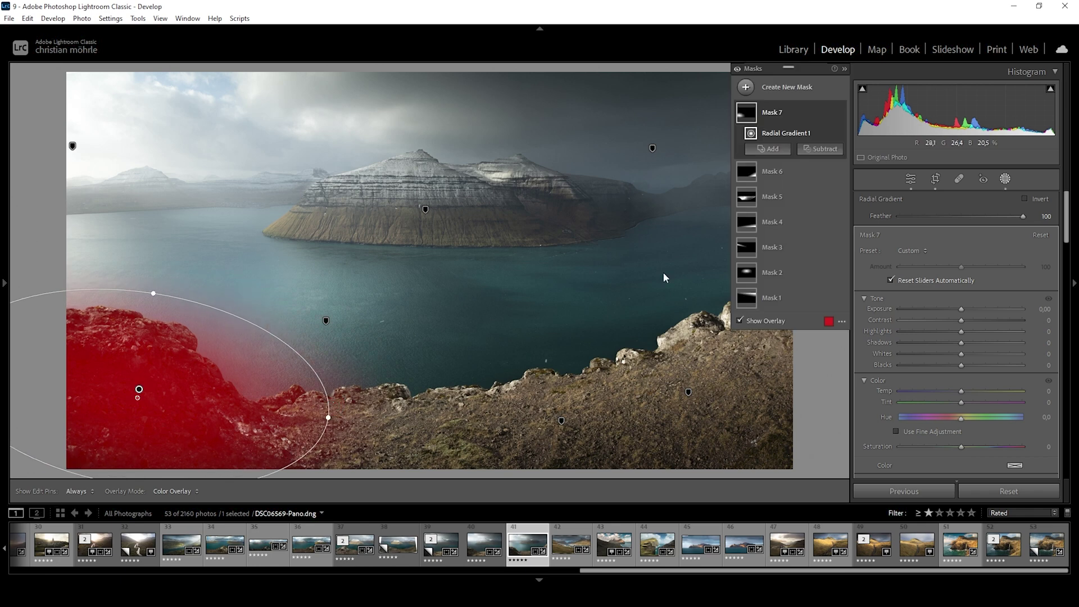
left_click(821, 148)
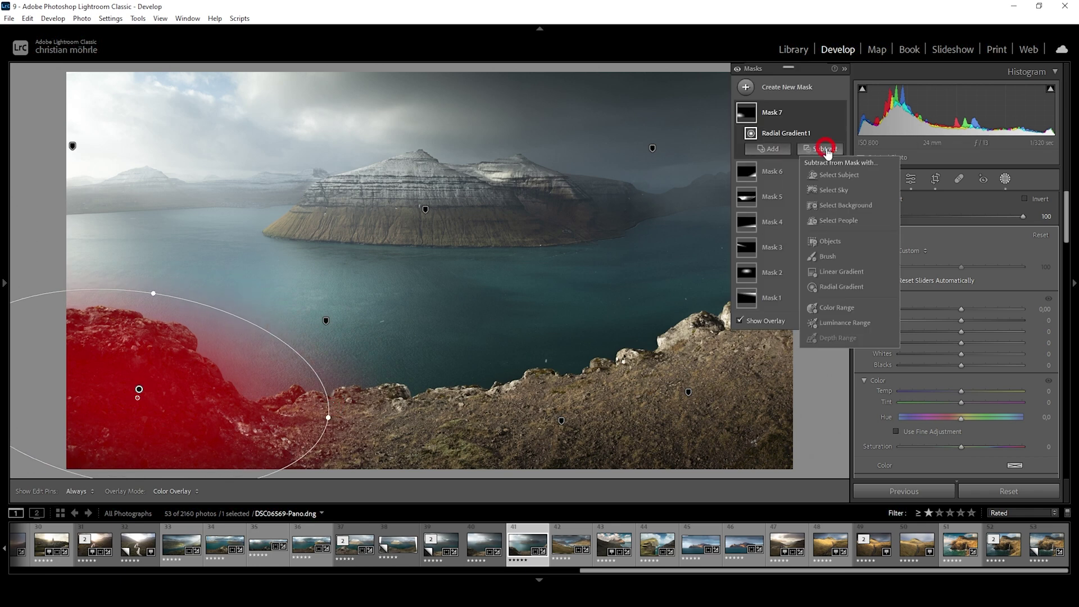
left_click(841, 312)
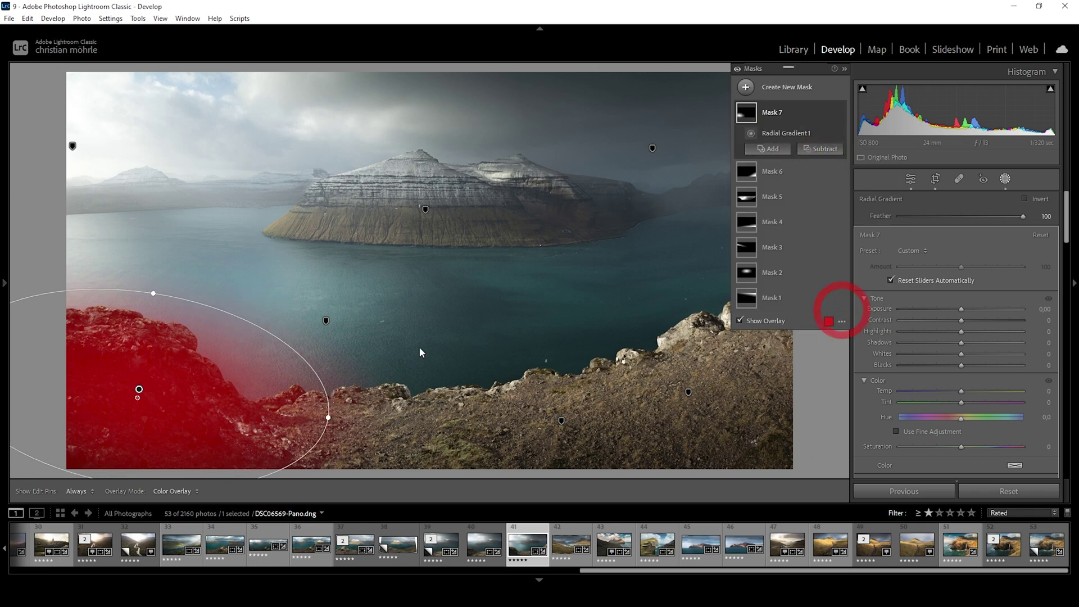
left_click(225, 343)
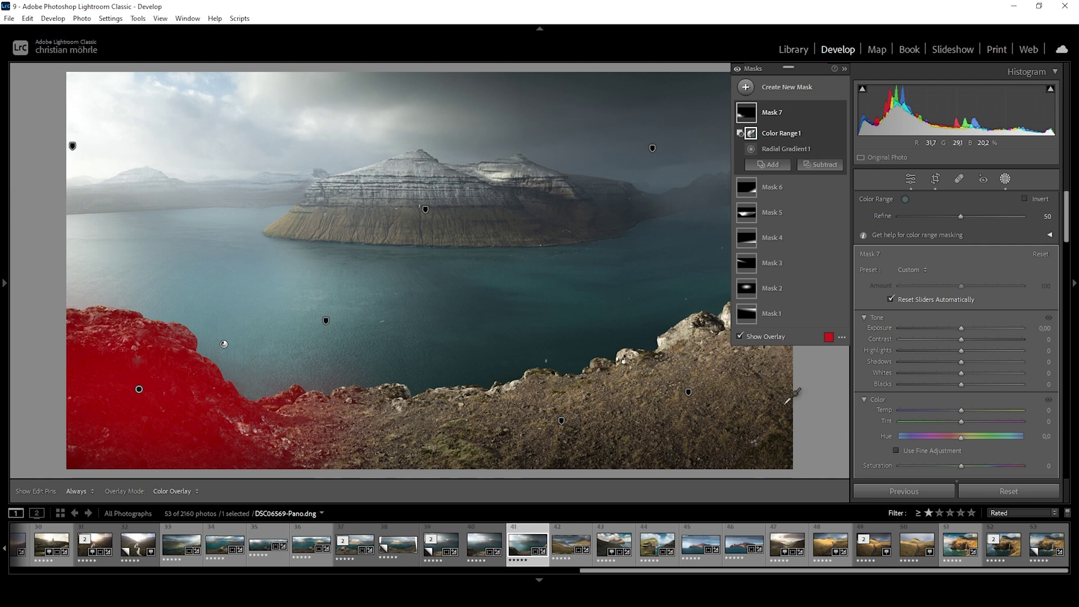
- Set the mask's Exposure to 0.55 and Shadows to 82
left_click(961, 329)
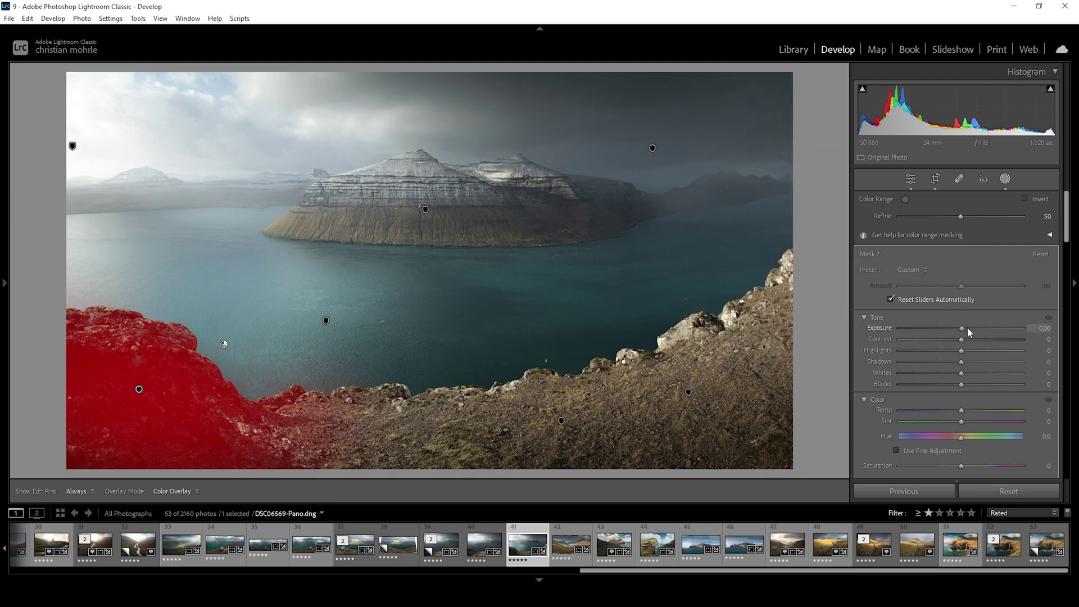
left_click_drag(966, 329, 982, 331)
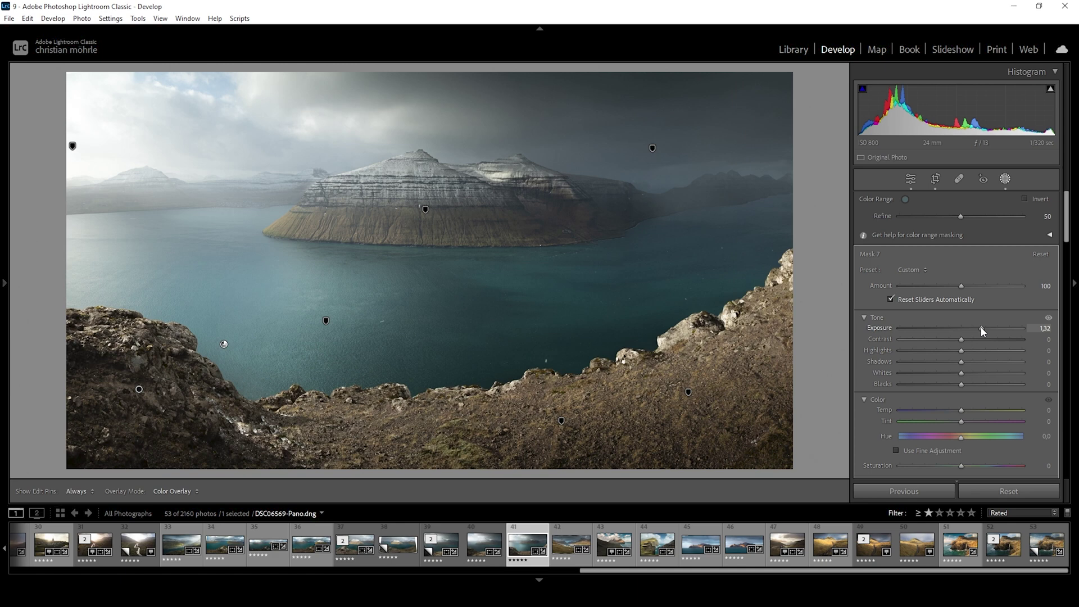
left_click_drag(981, 329, 1011, 361)
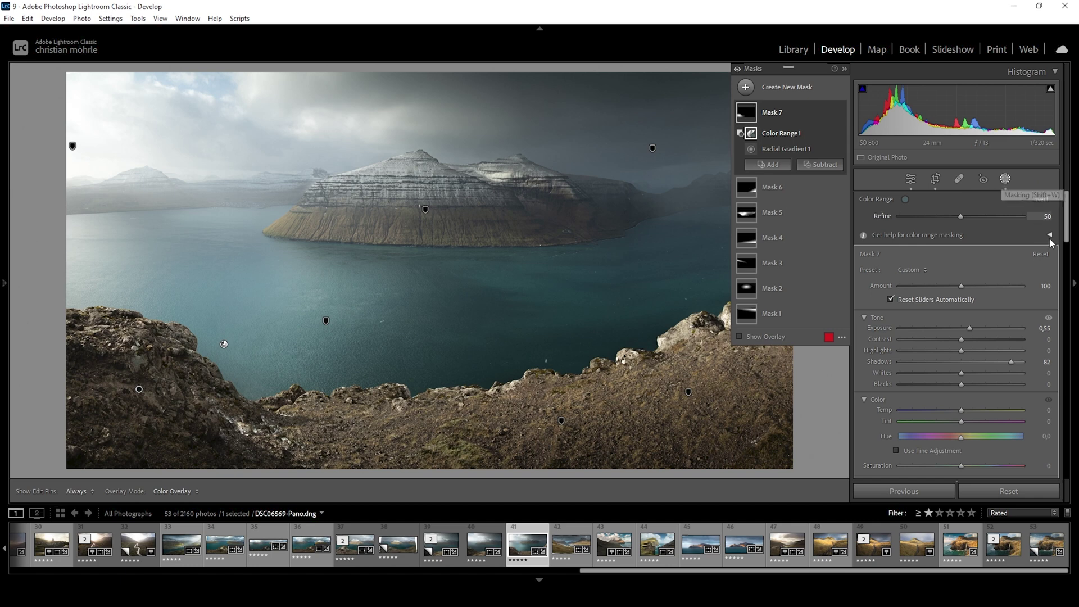
- Hide and reshow the mask adjustments to compare, then collapse Masks and exit to the Basic panel
left_click(738, 70)
left_click(737, 70)
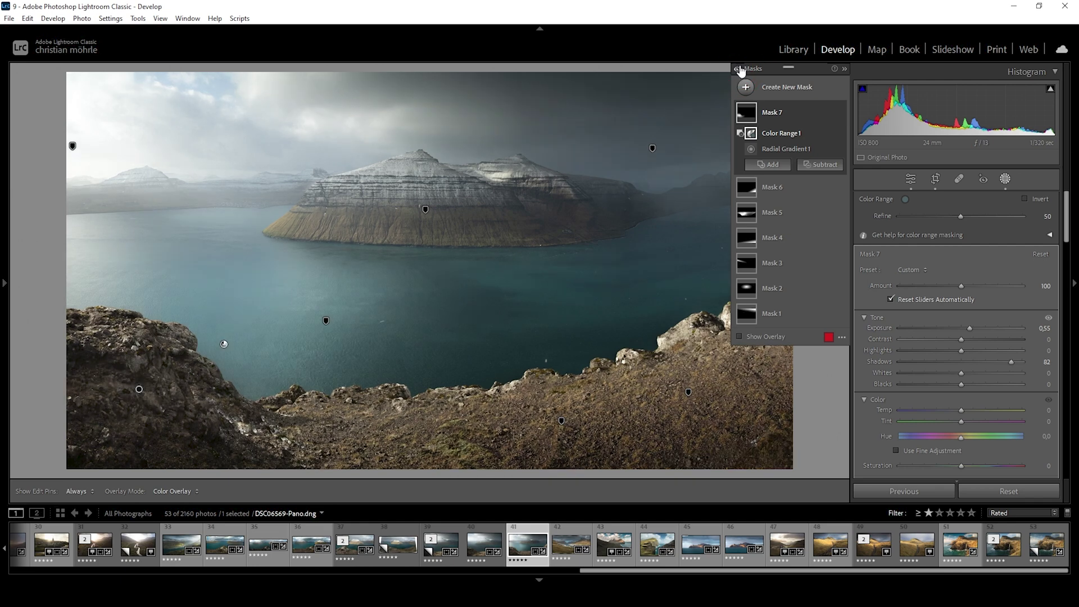
left_click(845, 69)
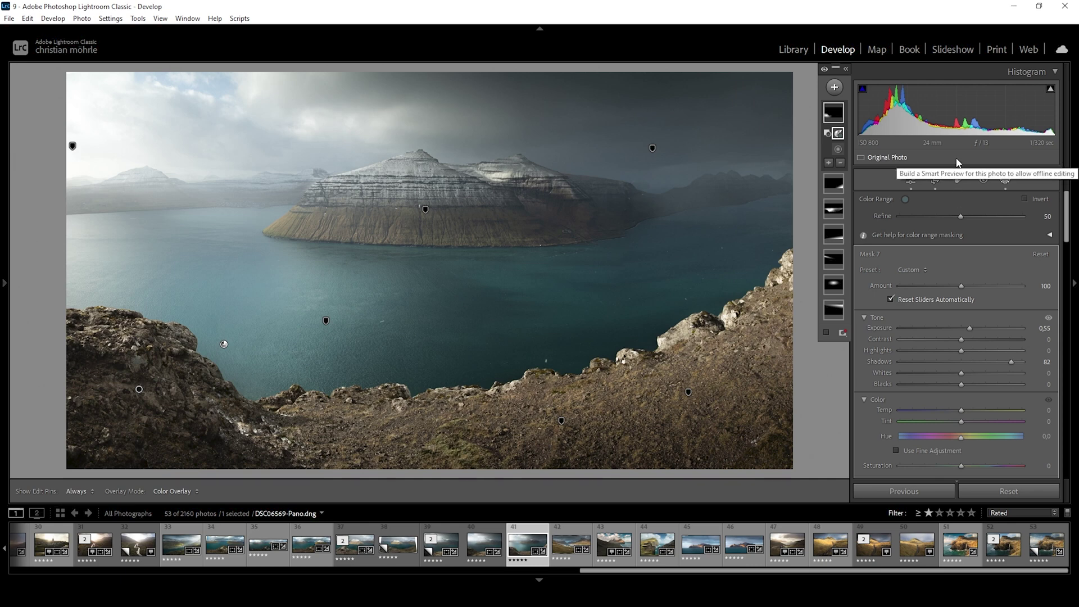
left_click(1006, 180)
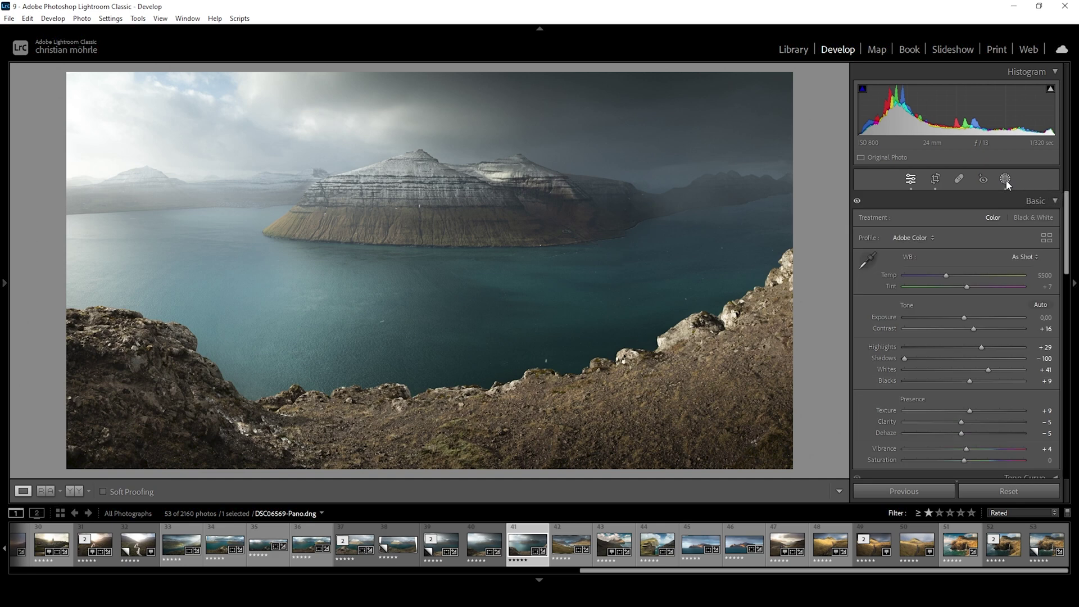
- Add tone curve points at 188/194 and 63/57 and lift the black point to output 6
scroll(1067, 204, "down", 4)
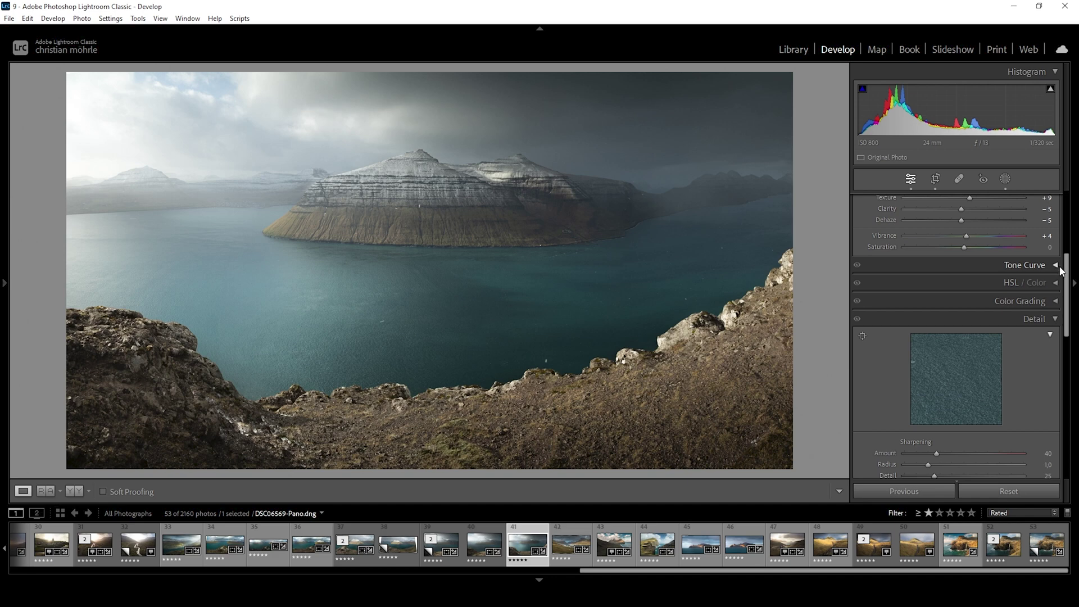
left_click(1055, 266)
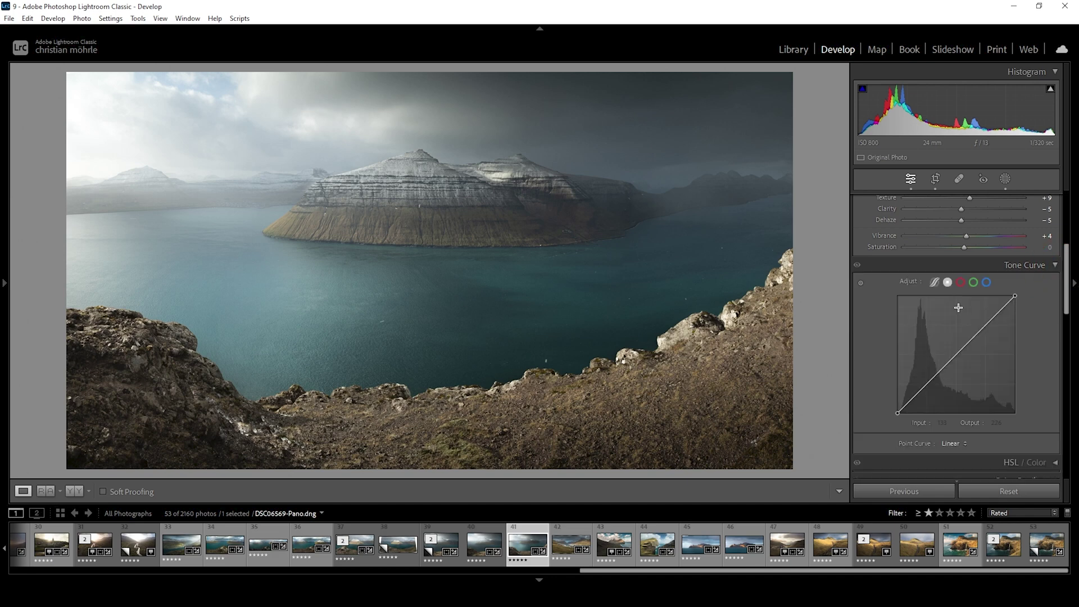
left_click(985, 326)
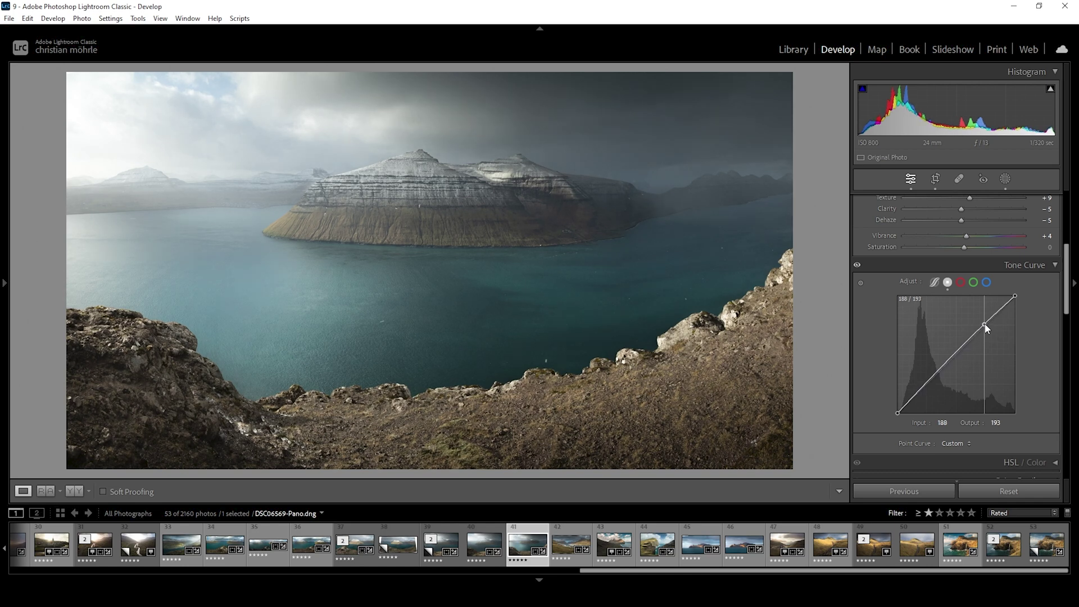
left_click_drag(986, 328, 986, 328)
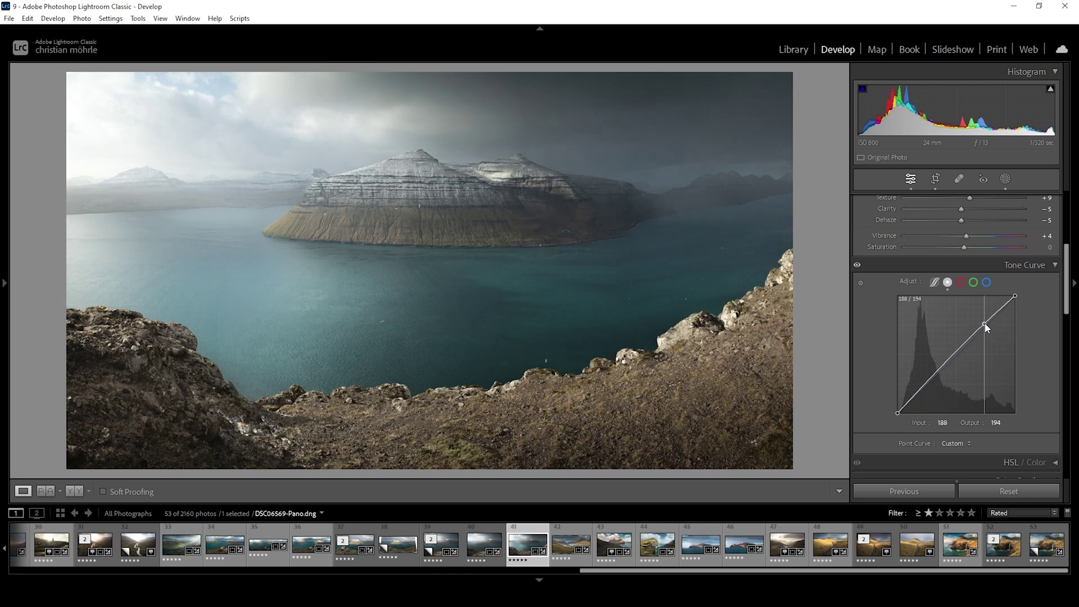
left_click(927, 383)
left_click_drag(926, 388, 927, 390)
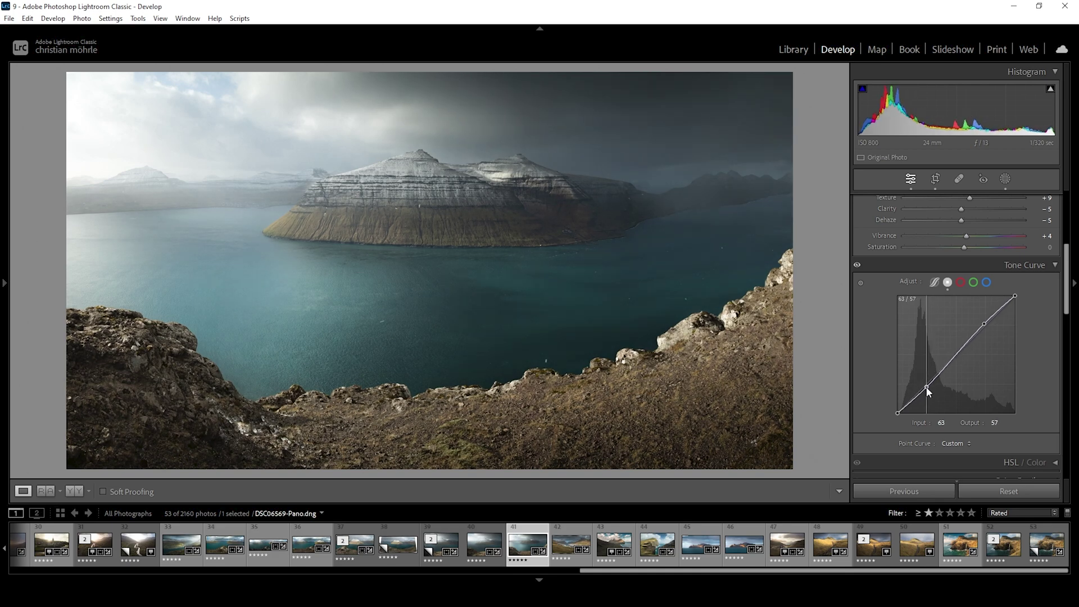
left_click_drag(928, 392, 927, 391)
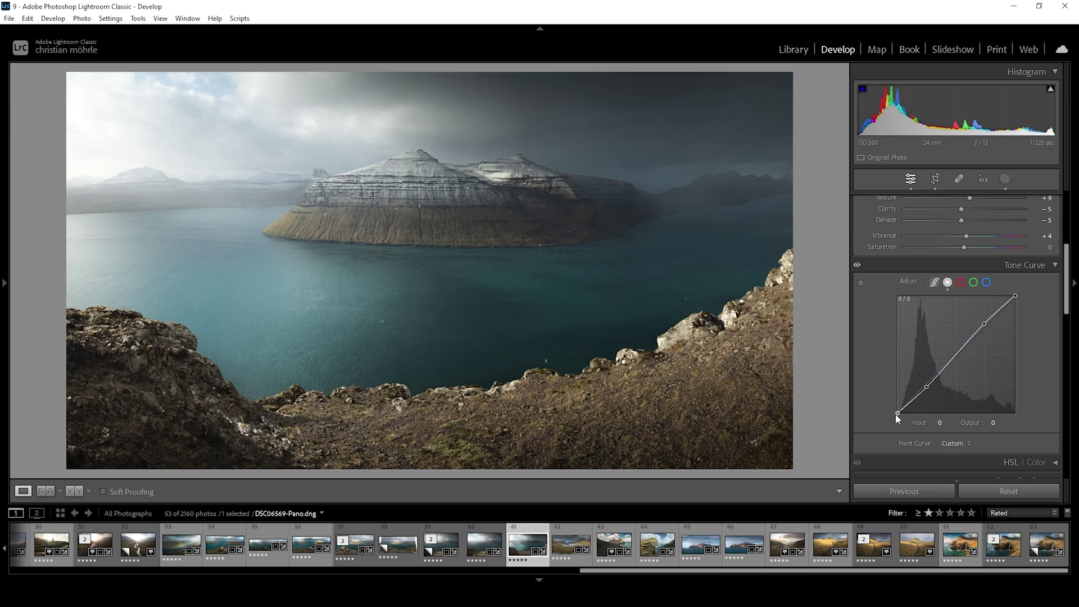
left_click_drag(894, 414, 892, 411)
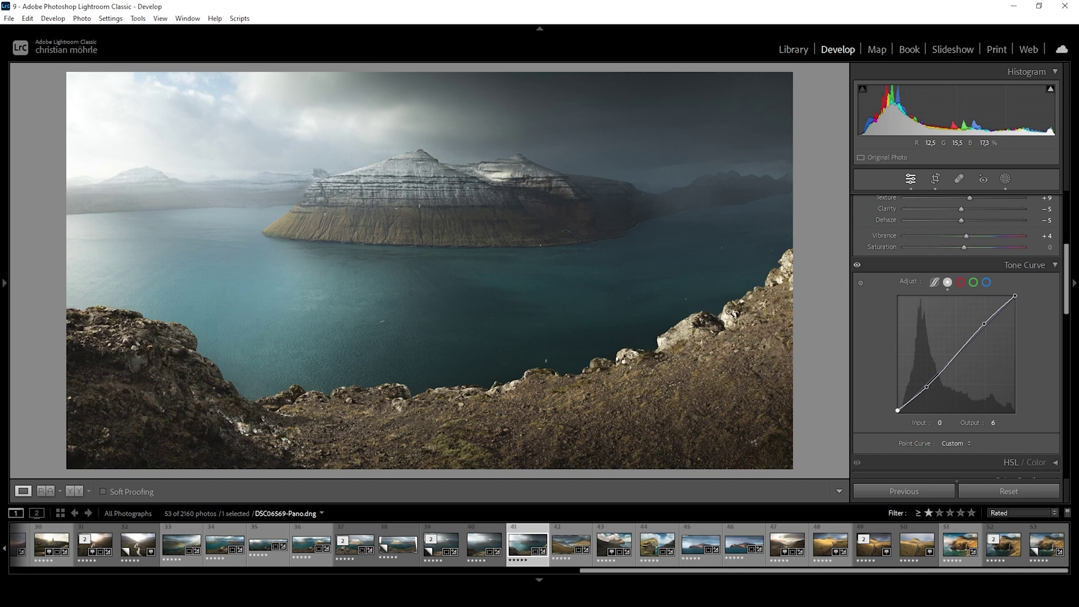
left_click(858, 265)
left_click(1055, 265)
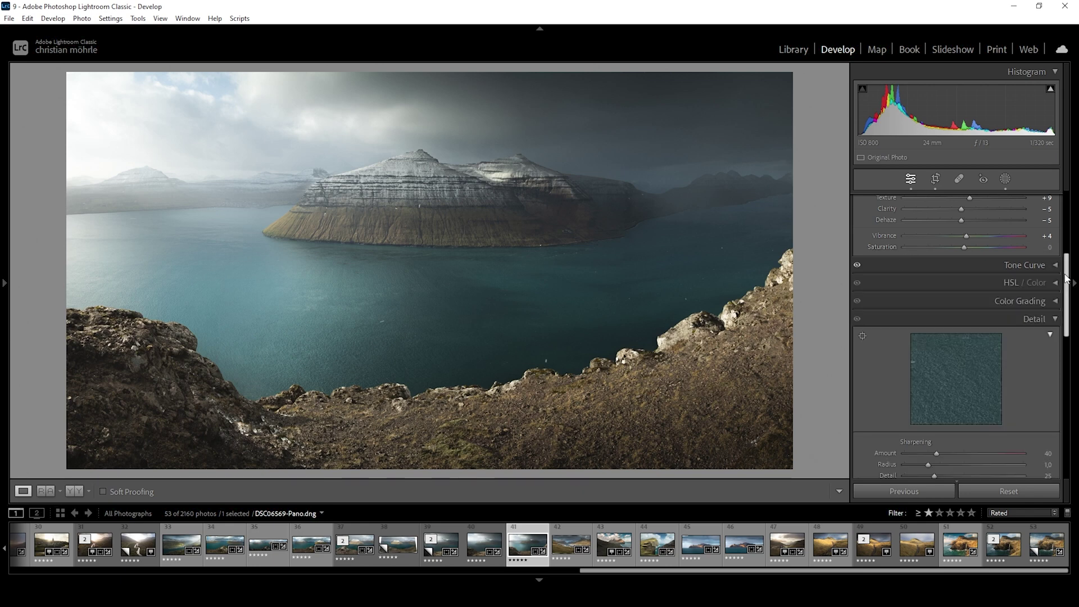
- Set HSL saturation to Orange +17, Yellow −10, Aqua +32 and Blue +32
left_click(1055, 319)
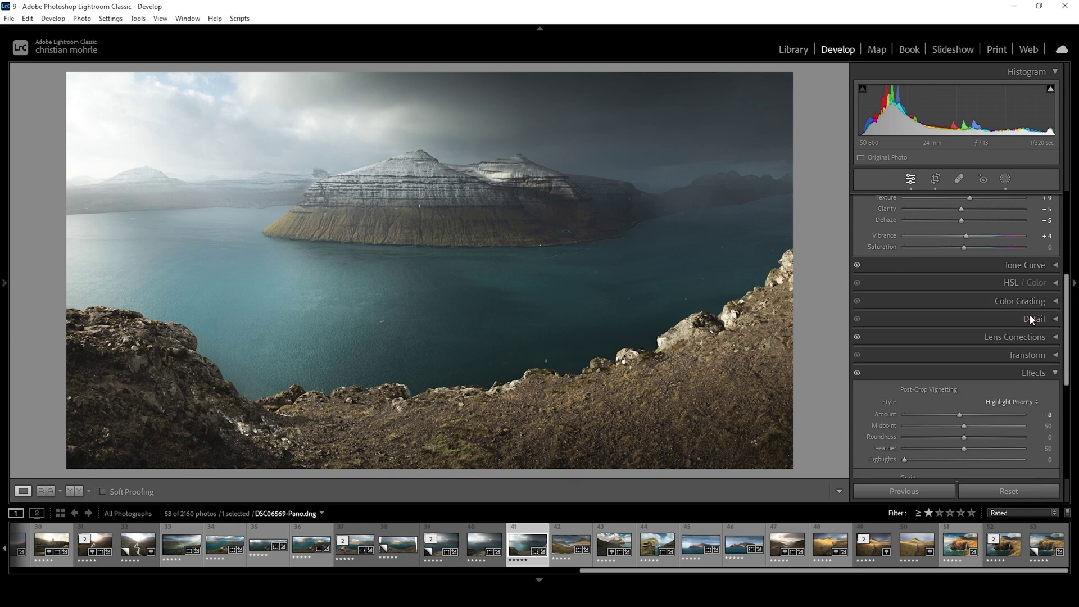
left_click(1056, 284)
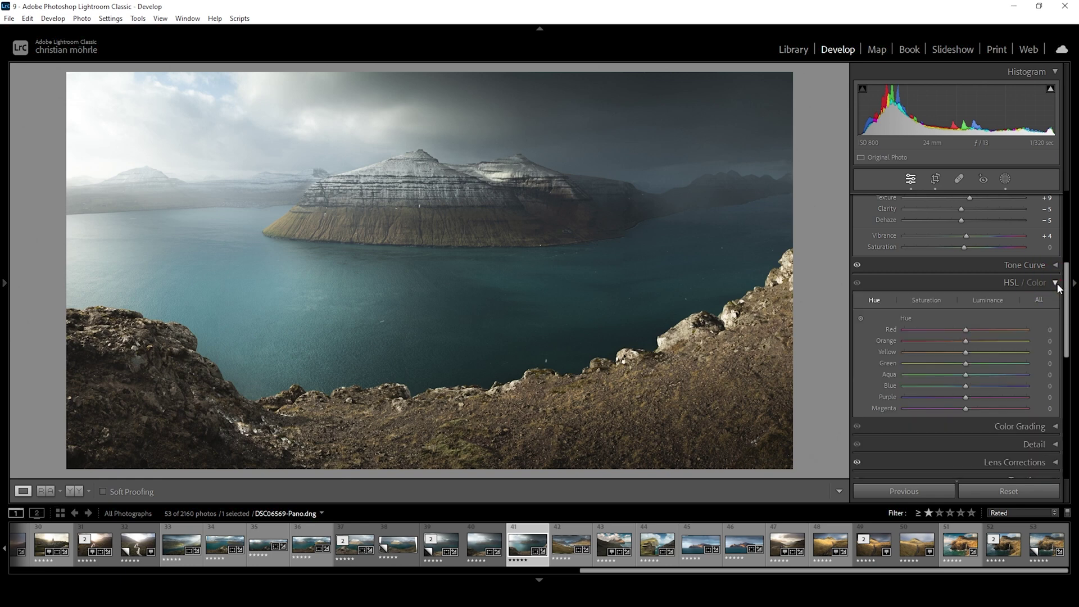
left_click(929, 302)
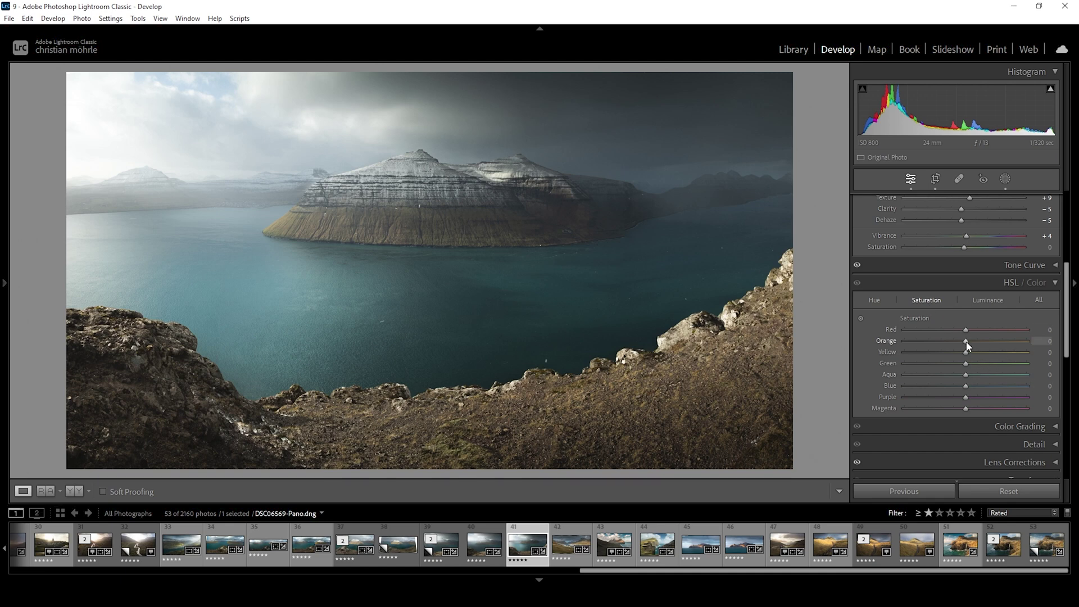
left_click_drag(969, 342, 976, 343)
left_click_drag(966, 351, 961, 353)
left_click_drag(966, 375, 987, 386)
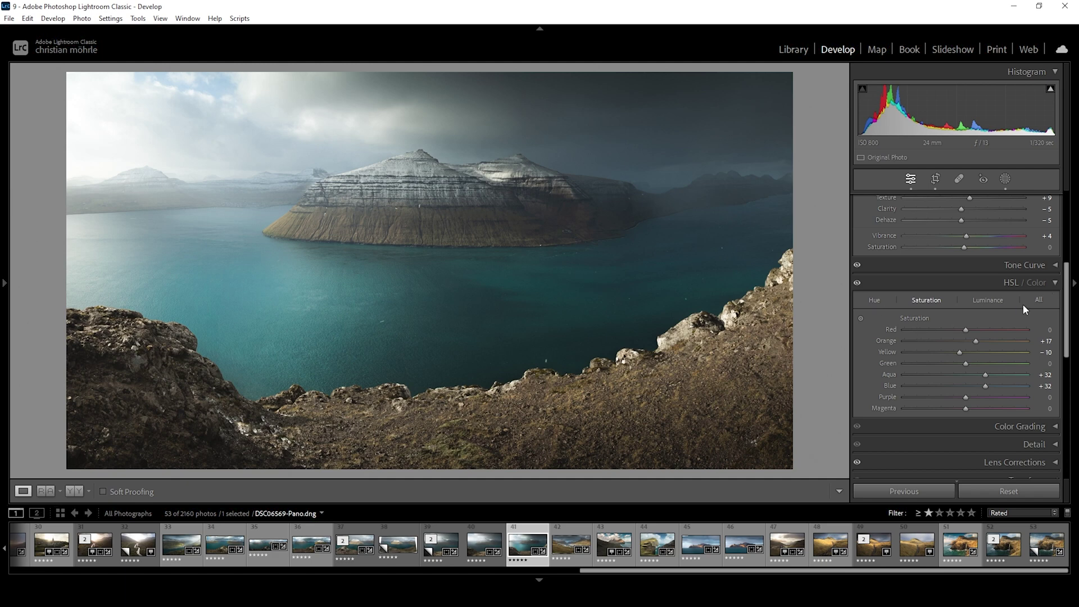
left_click(1053, 283)
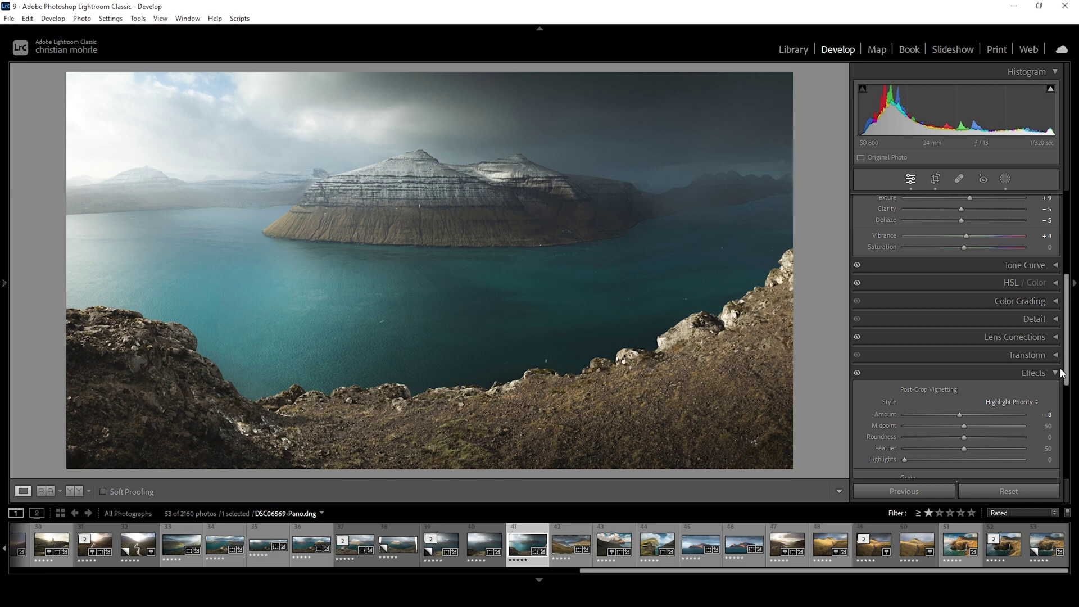
- In Calibration, raise Blue Primary Saturation to +16
left_click_drag(1067, 360, 1066, 453)
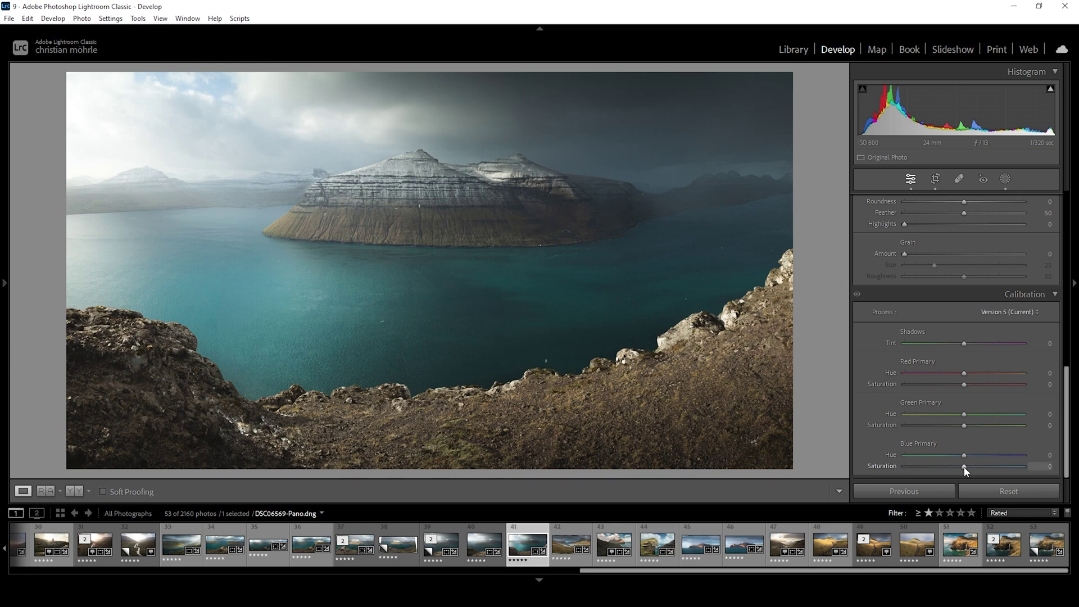
left_click_drag(965, 469, 977, 469)
left_click_drag(1067, 410, 1068, 344)
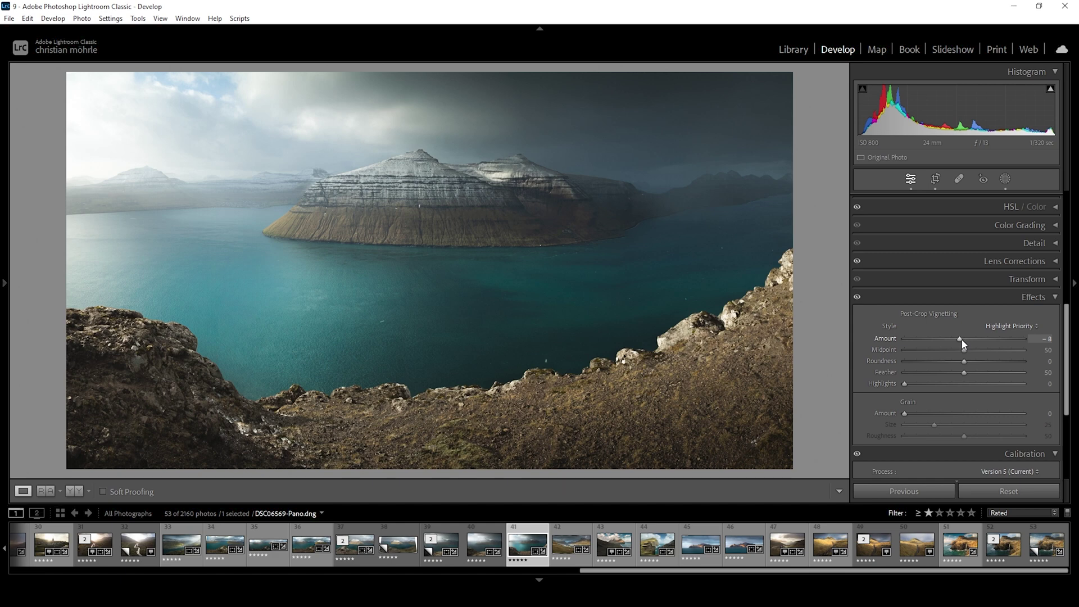
- Toggle the −8 post-crop vignette off and on to compare, then collapse Effects and Calibration
left_click(857, 297)
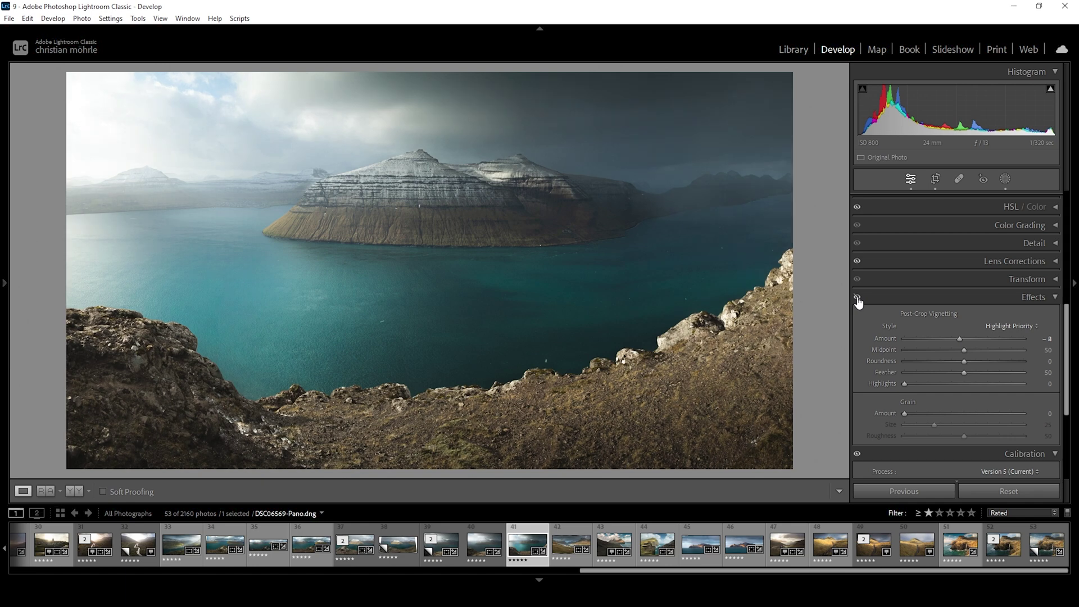
left_click(857, 298)
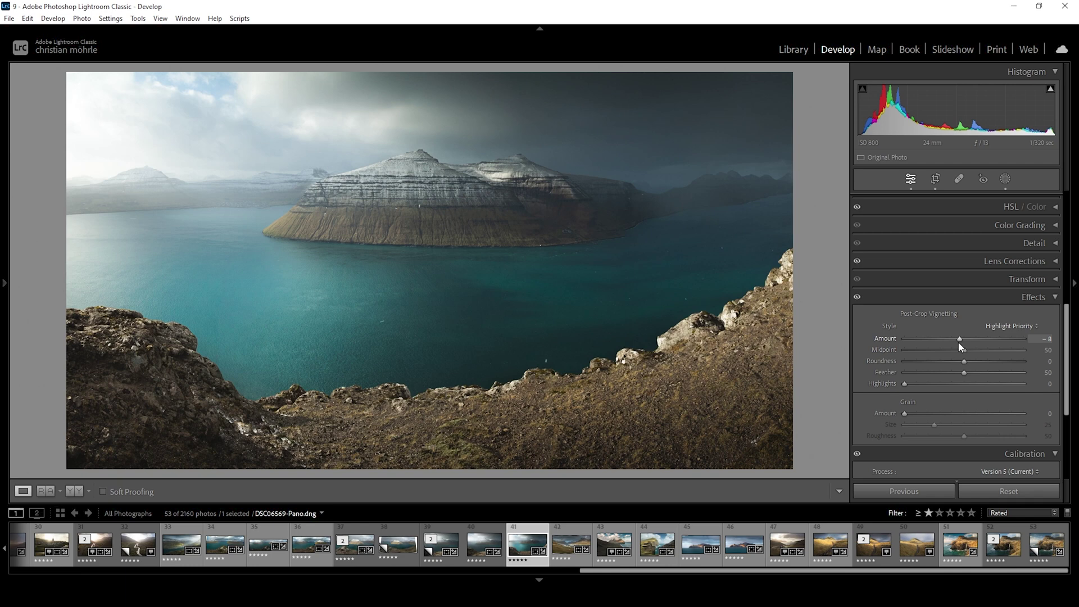
left_click(1045, 296)
left_click(1056, 312)
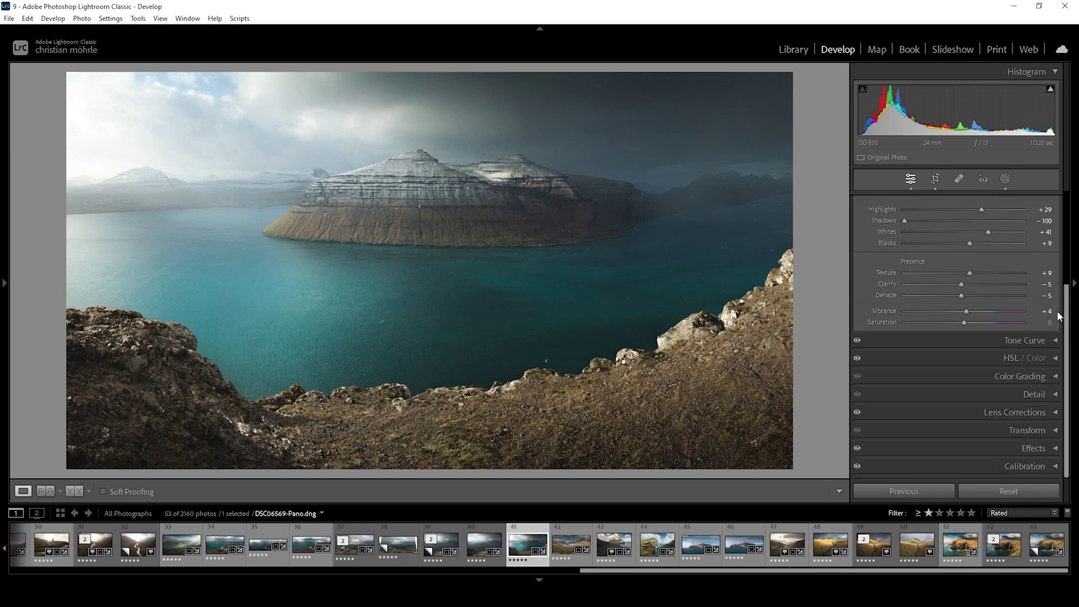
- Set Detail sharpening to Amount 90, Radius 0.5, Detail 100 and Masking 77
scroll(1059, 316, "up", 4)
left_click(1057, 205)
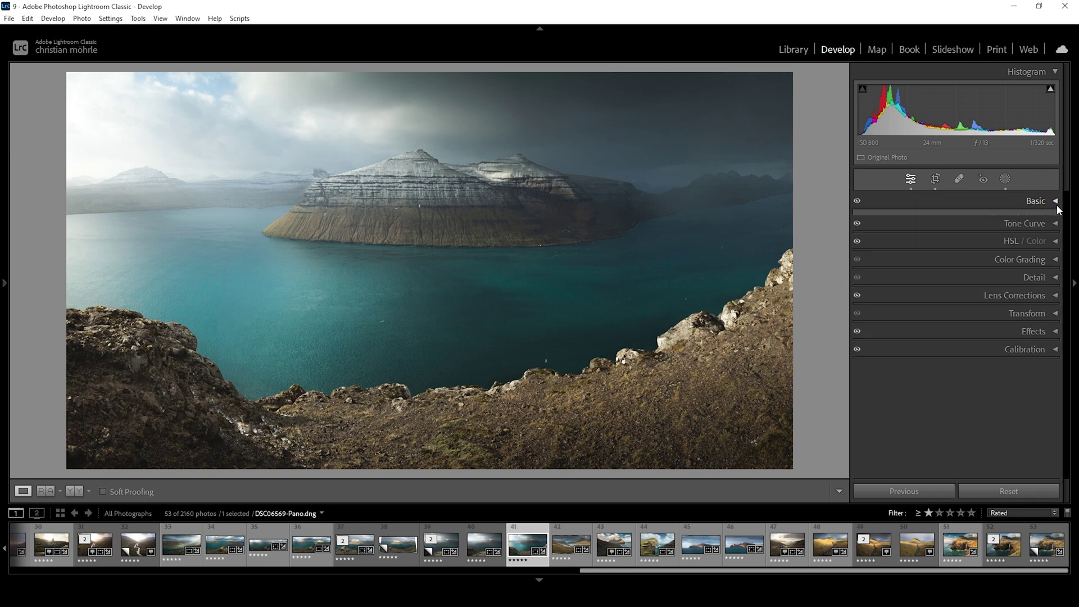
left_click(1056, 274)
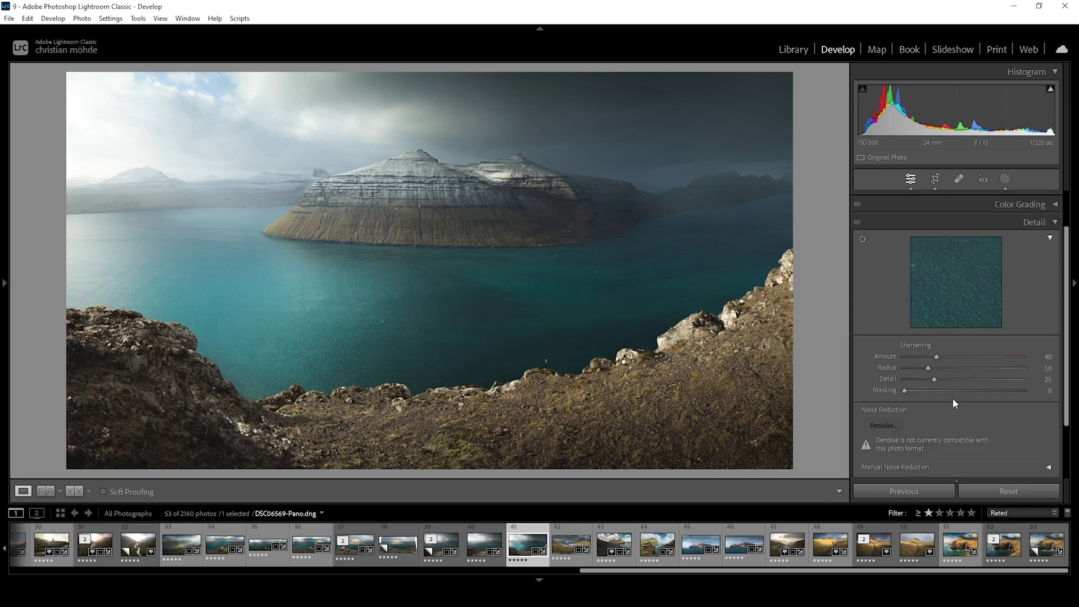
left_click_drag(928, 368, 857, 366)
left_click_drag(935, 380, 978, 388)
left_click_drag(912, 390, 997, 386)
left_click(977, 362)
- Compare before and after side by side, return to Loupe view, and right-click the panorama thumbnail
left_click(72, 493)
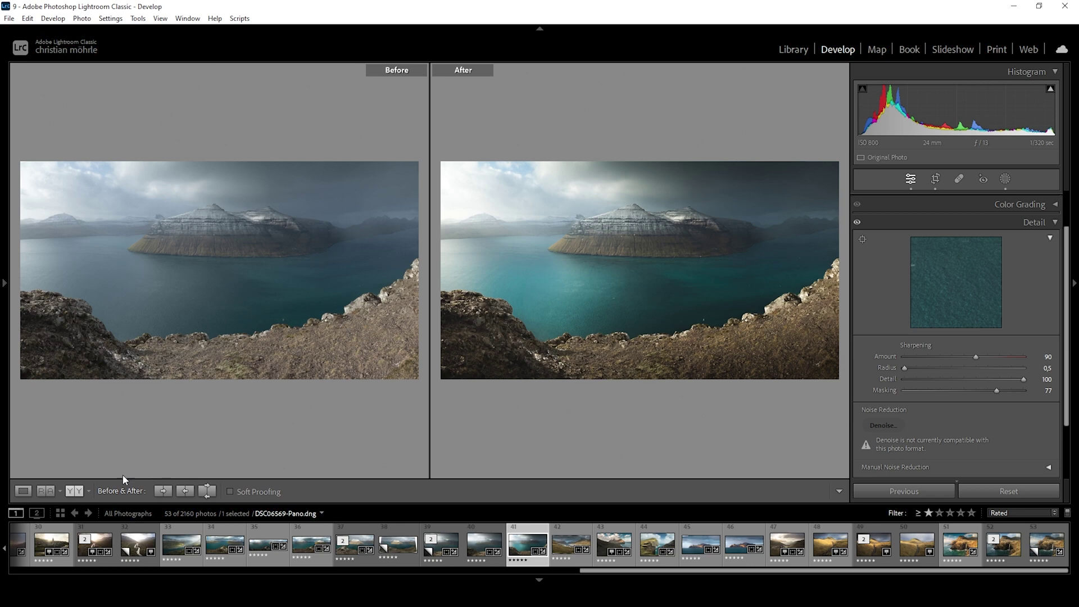
left_click(23, 490)
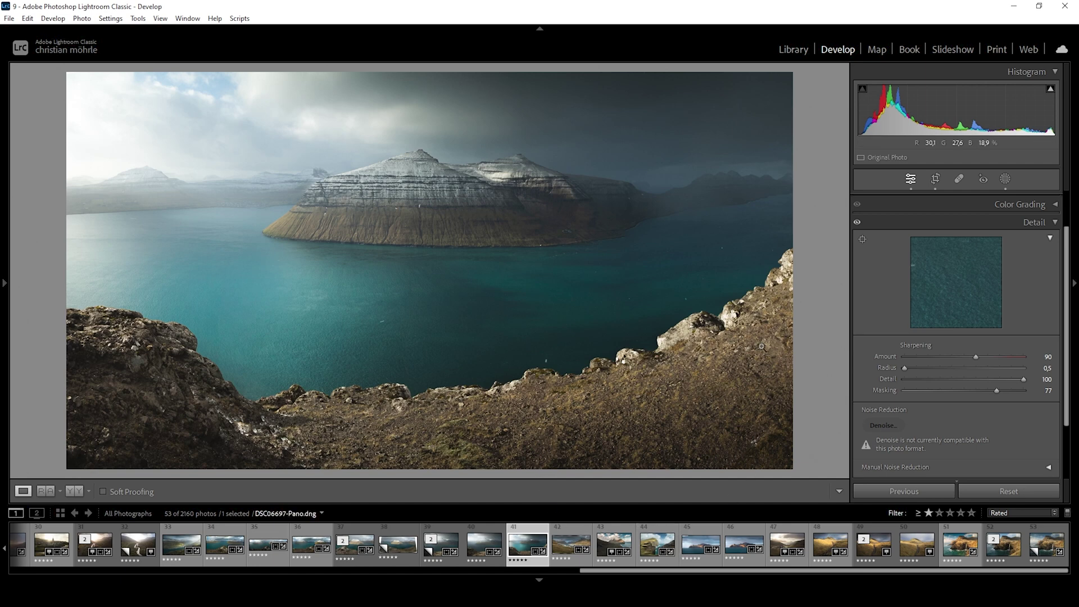
right_click(520, 546)
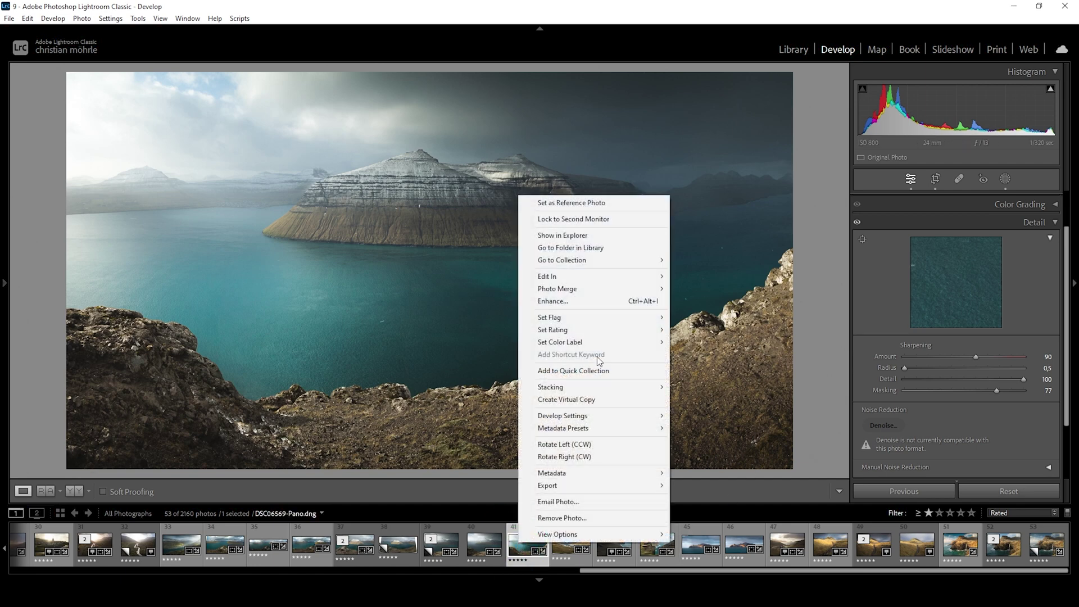
- Open the panorama via Edit In > Edit in Adobe Photoshop
mouse_move(585, 278)
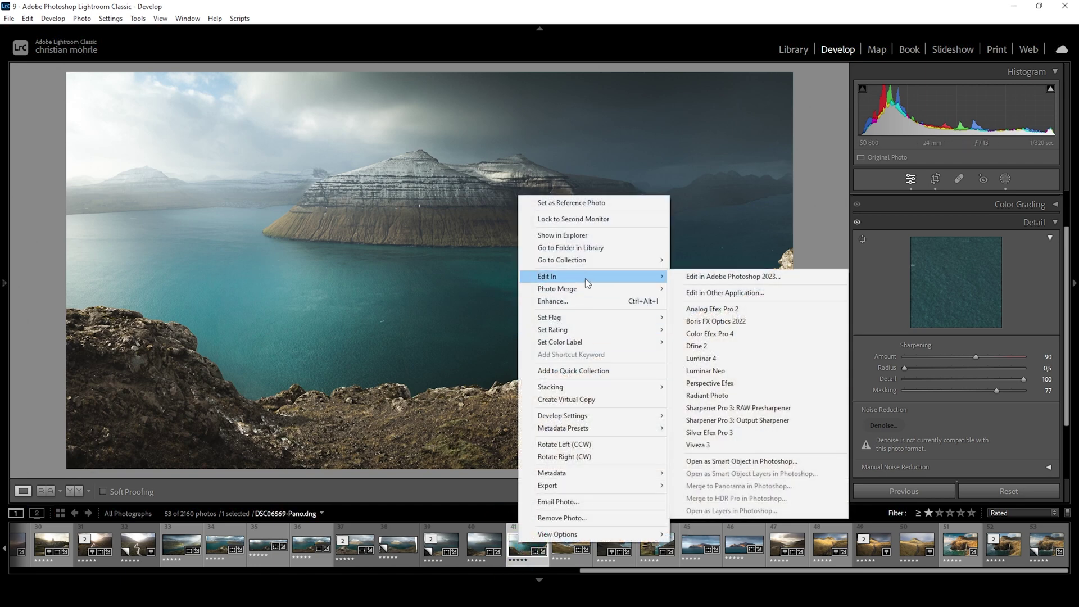
left_click(731, 277)
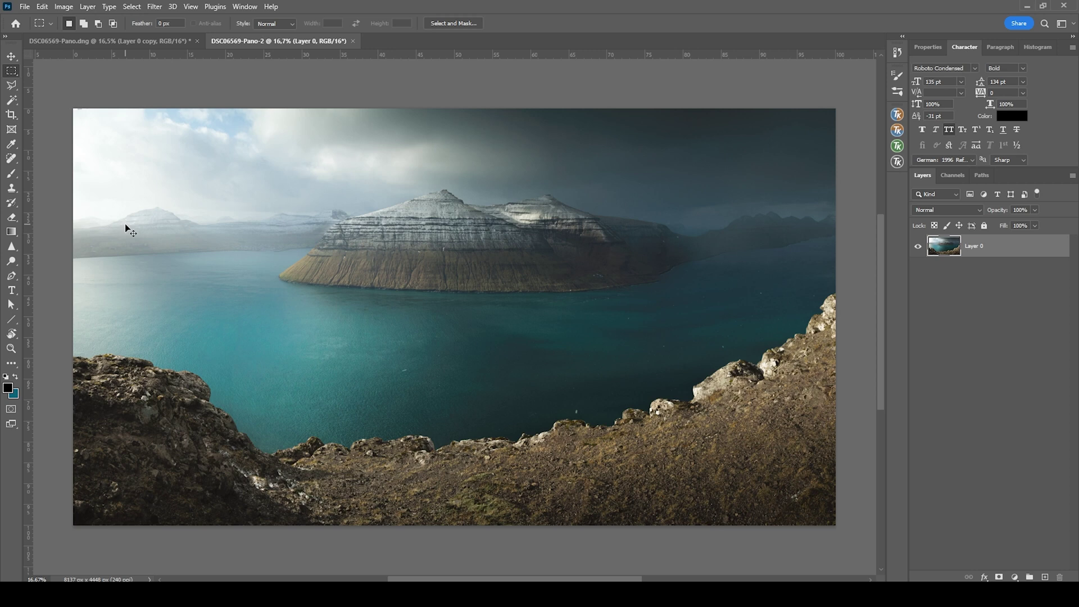
- Duplicate Layer 0 and put the copy into a Warp free transform
key("ctrl+j")
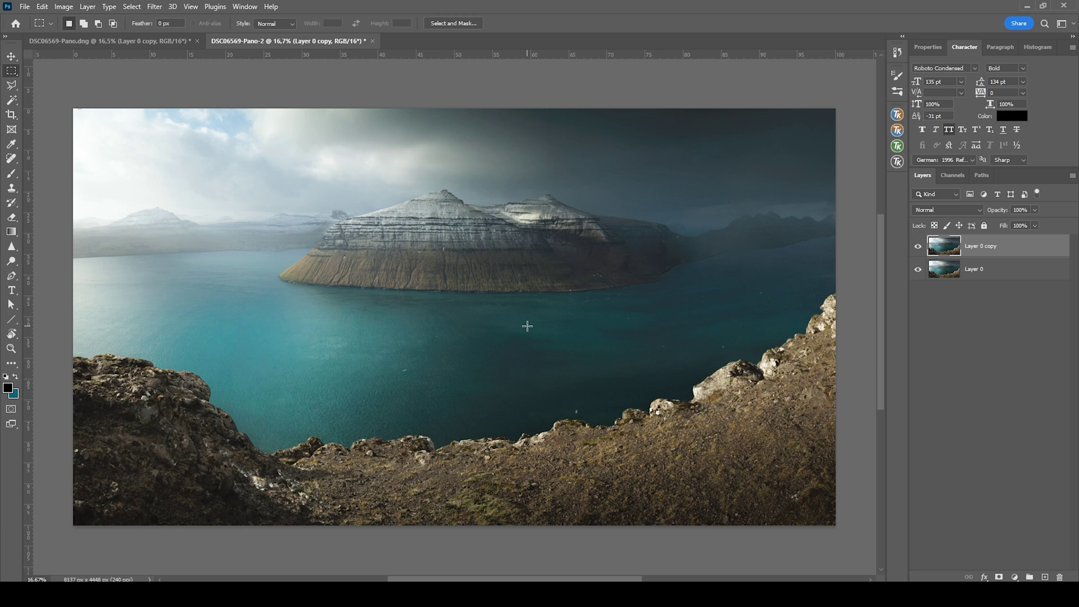
key("ctrl+t")
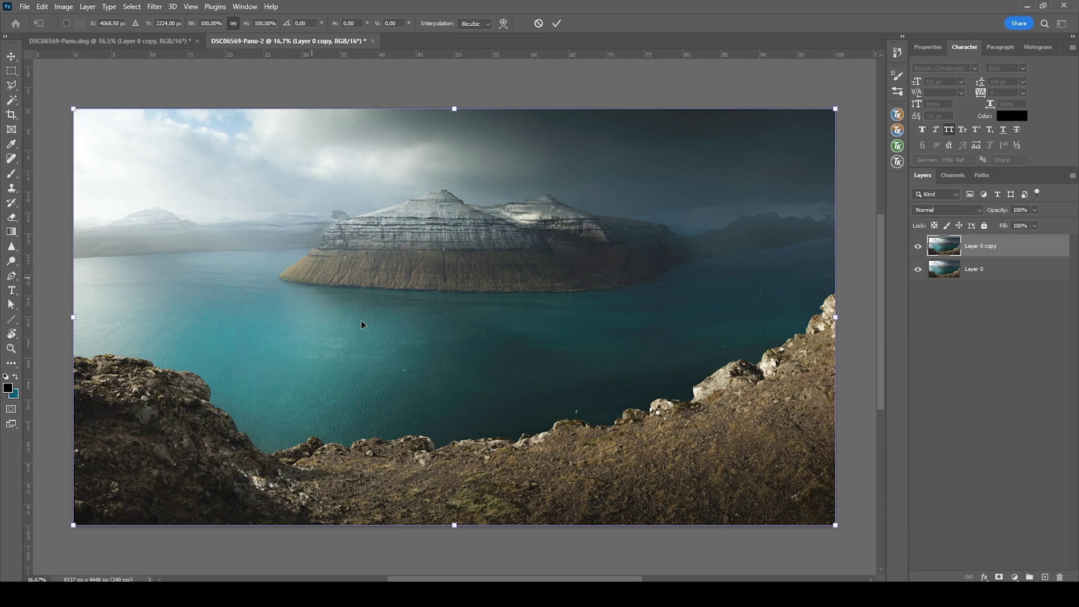
right_click(305, 275)
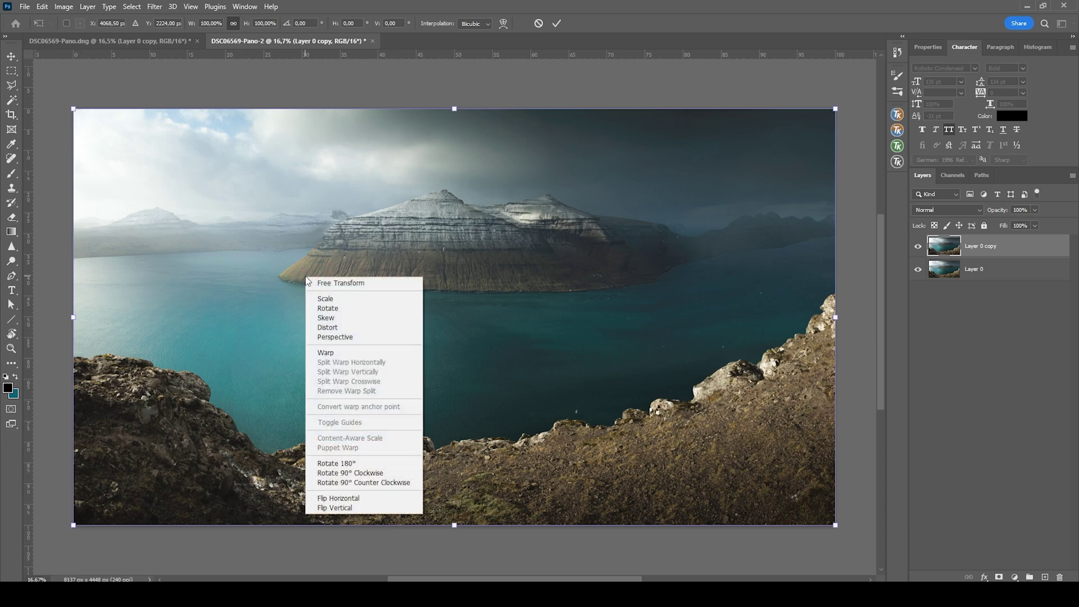
left_click(338, 353)
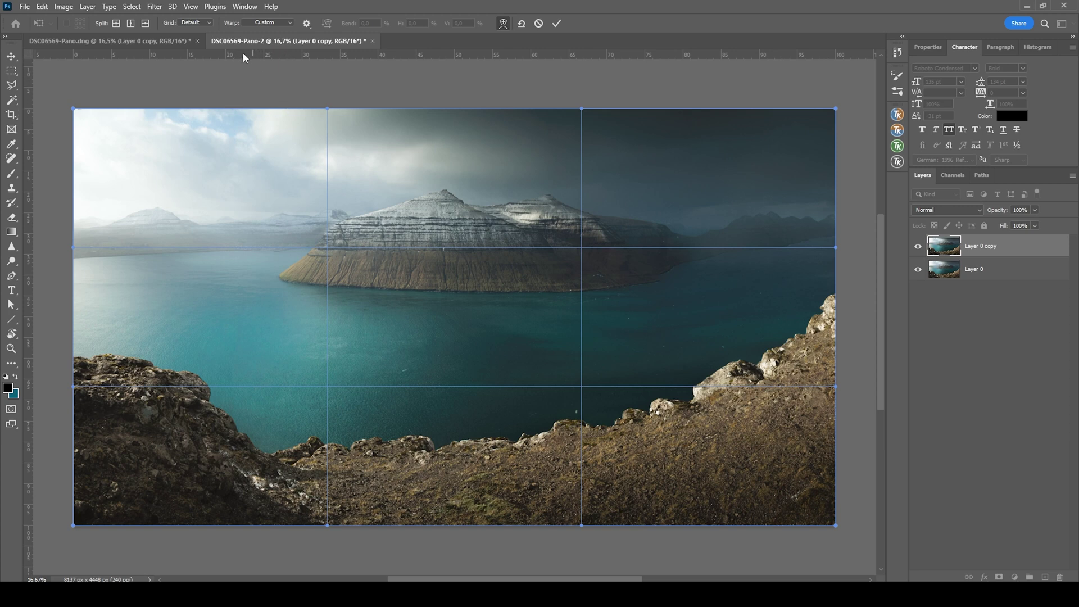
- Place a horizontal guide on the horizon and warp the left edge of Layer 0 copy up to match, then commit
left_click_drag(236, 55, 244, 251)
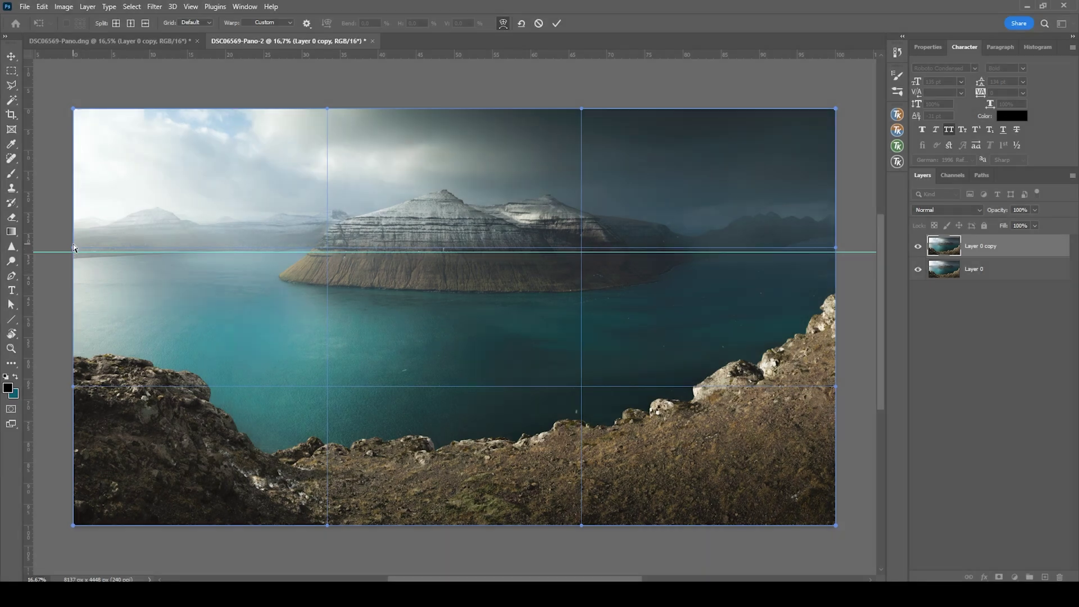
left_click_drag(73, 243, 73, 232)
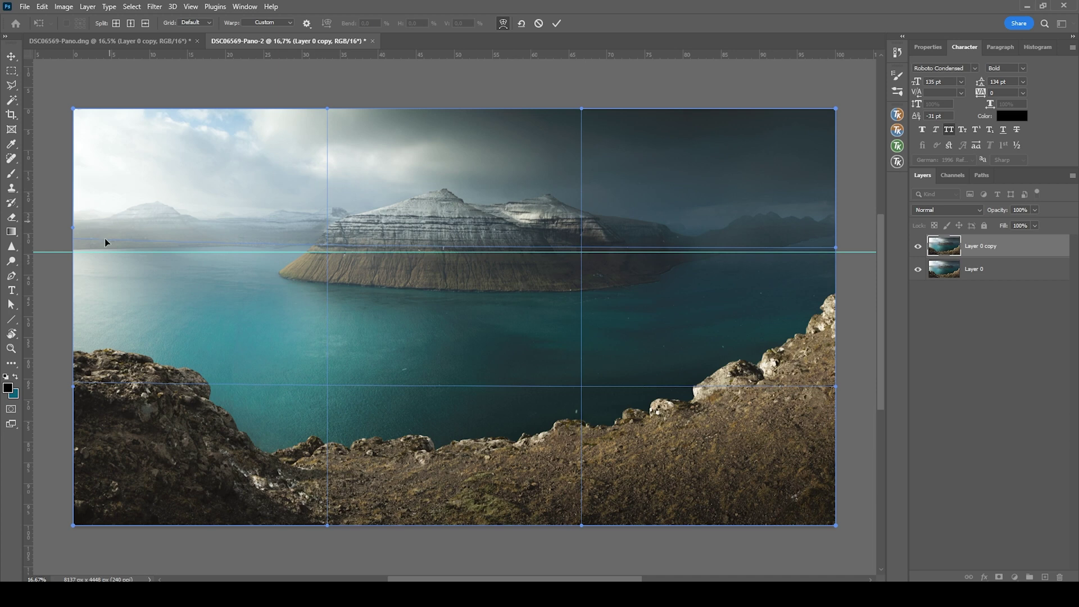
left_click(555, 24)
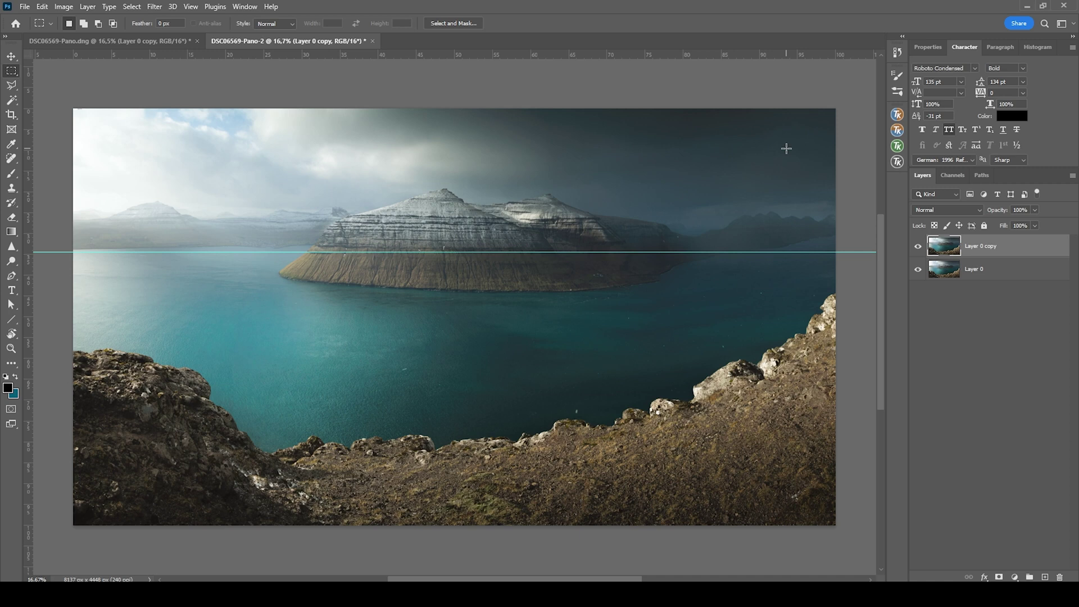
- Select the right-hand strip and skew its right edge down about 5°, then commit and deselect
left_click(11, 72)
left_click_drag(845, 526, 673, 107)
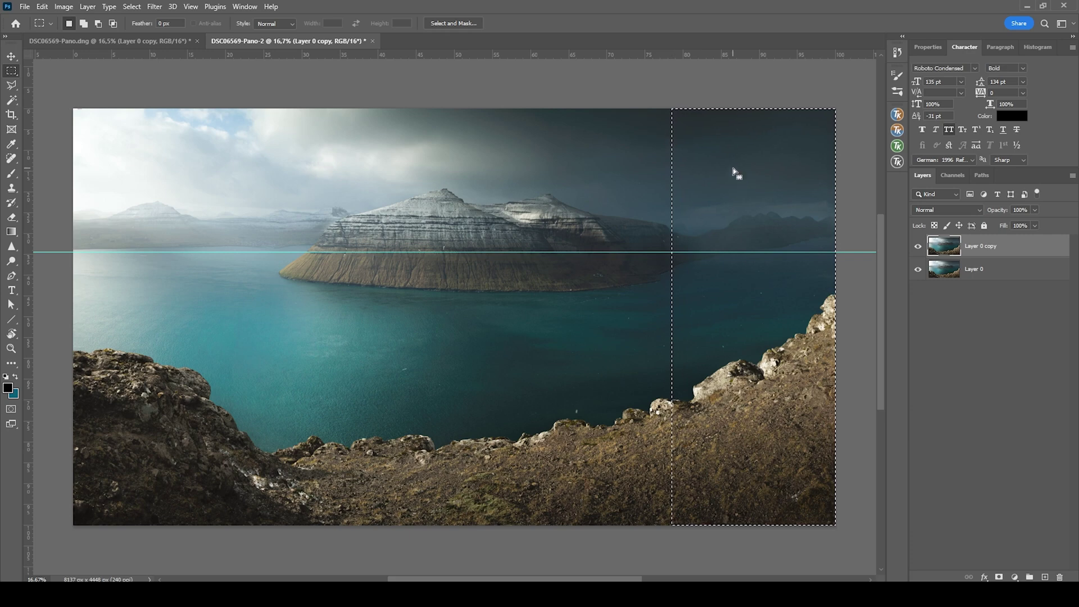
key("ctrl+t")
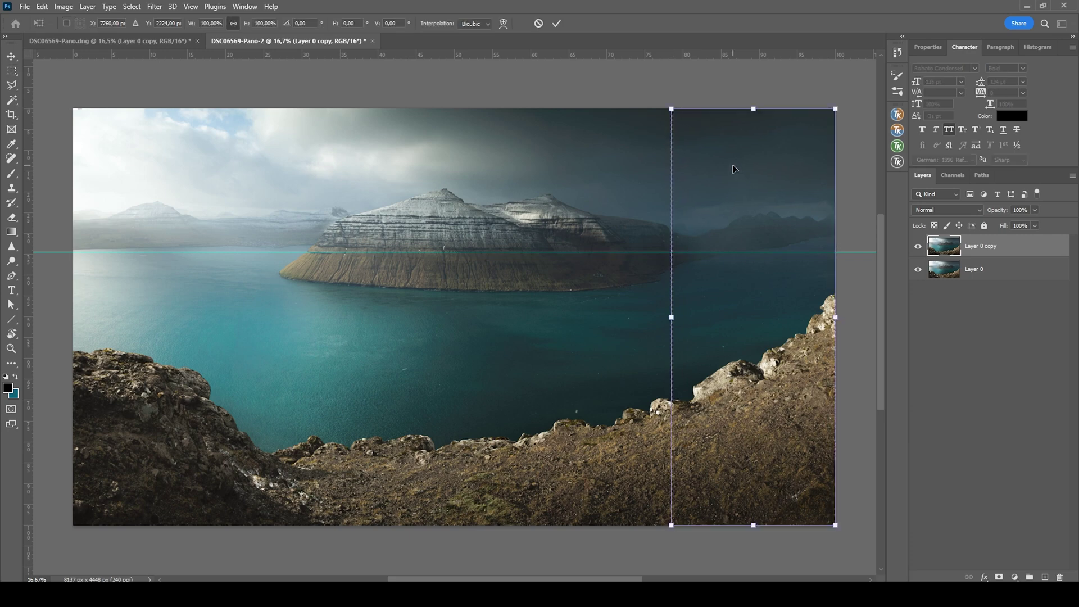
right_click(774, 318)
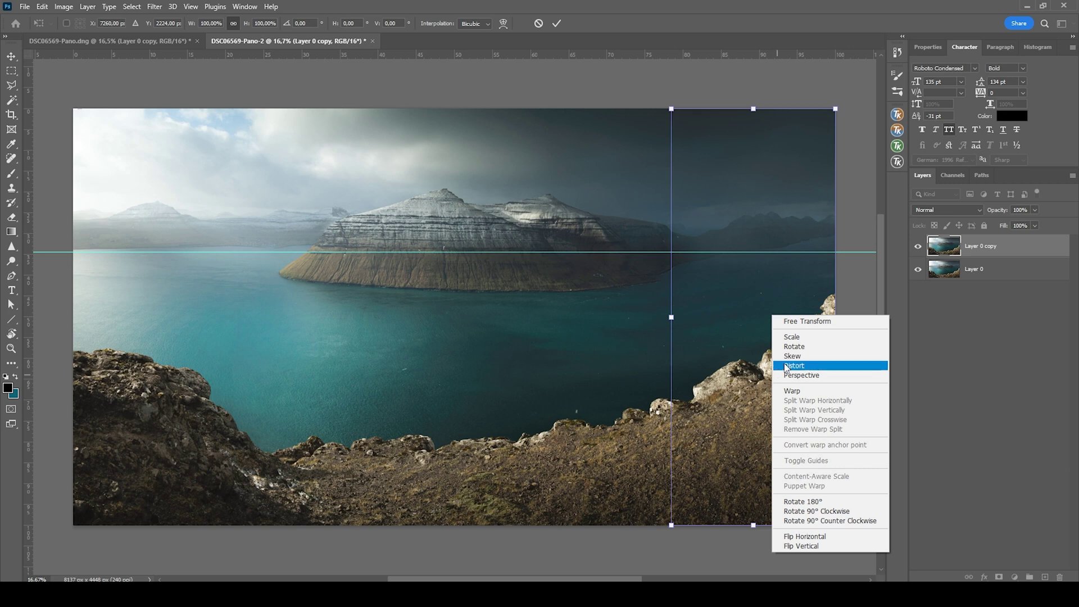
left_click(803, 358)
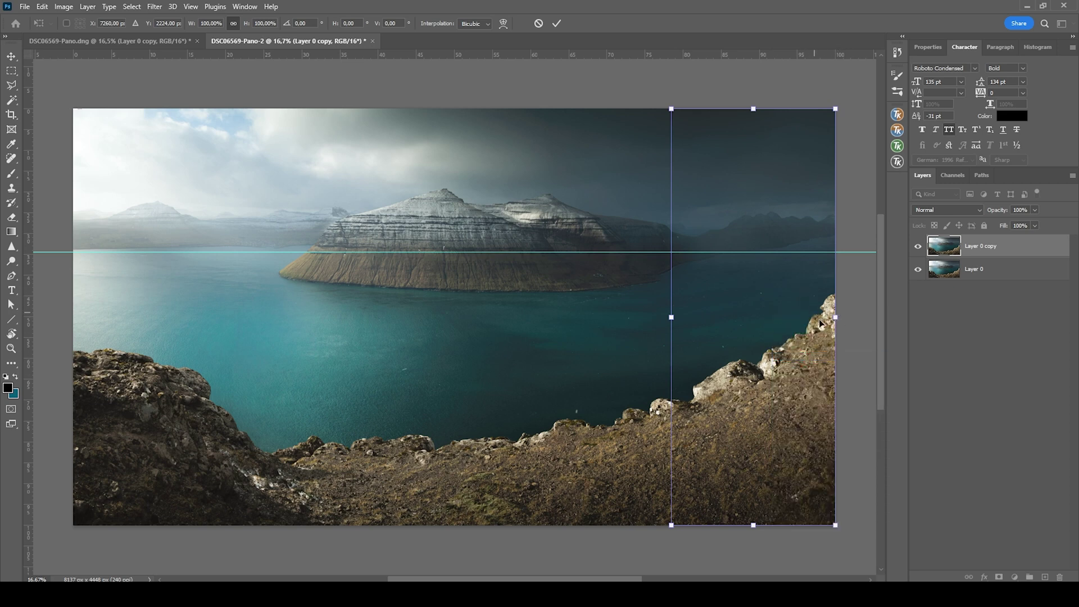
left_click_drag(836, 318, 835, 332)
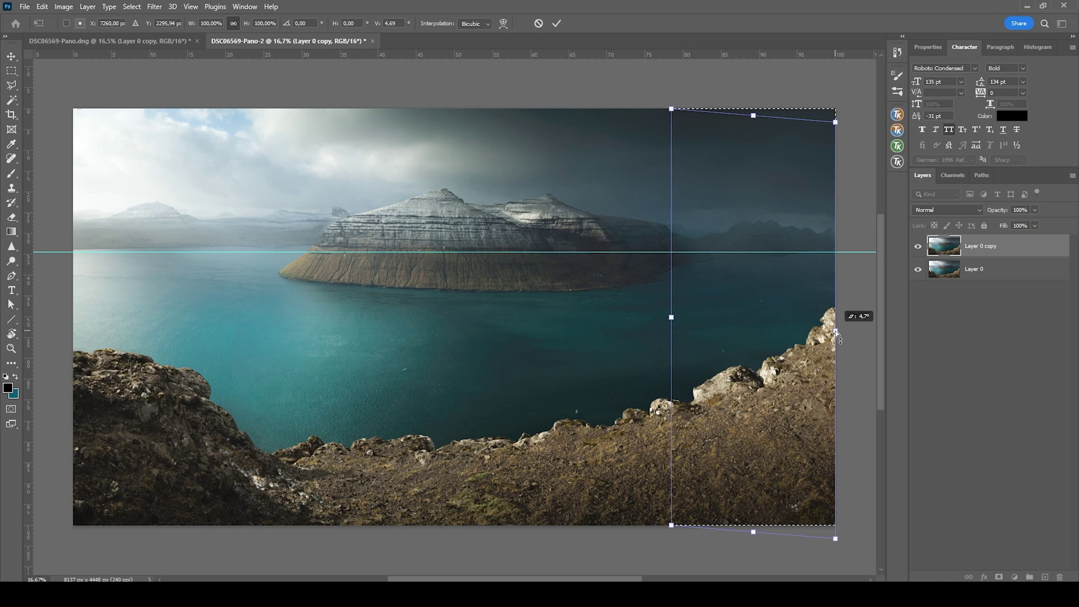
left_click_drag(836, 333, 836, 334)
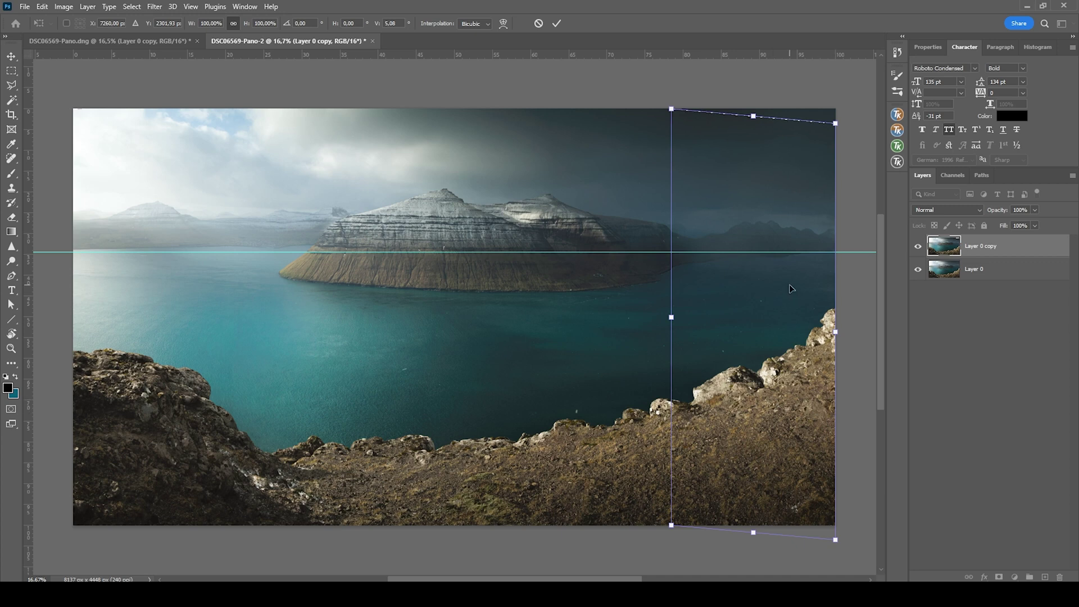
left_click(557, 25)
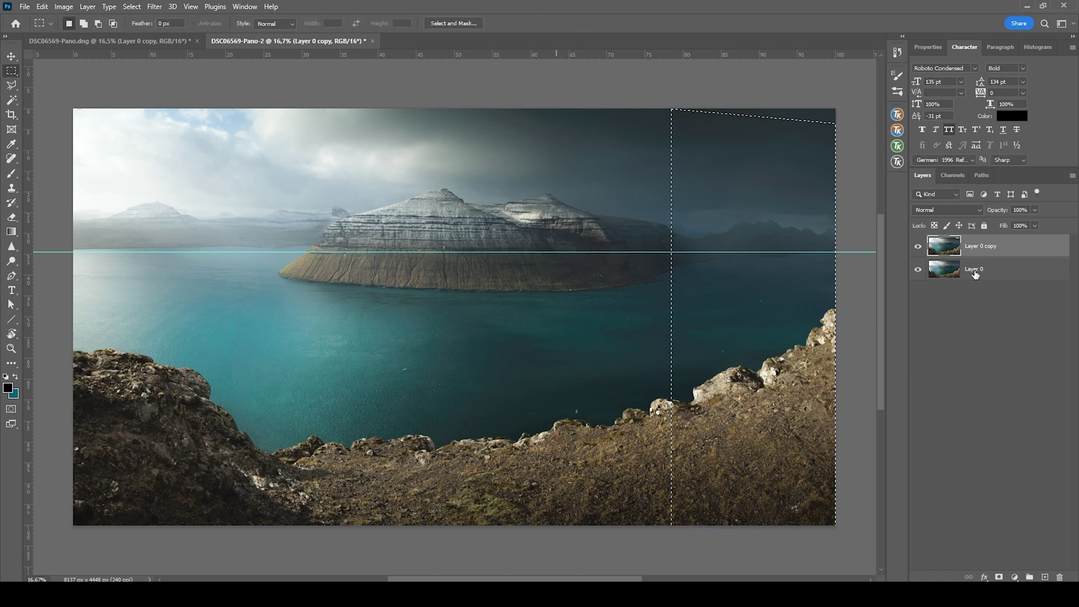
key("ctrl+d")
- Drag the horizon guide off, then toggle Layer 0 copy's visibility to compare it with Layer 0
key("v")
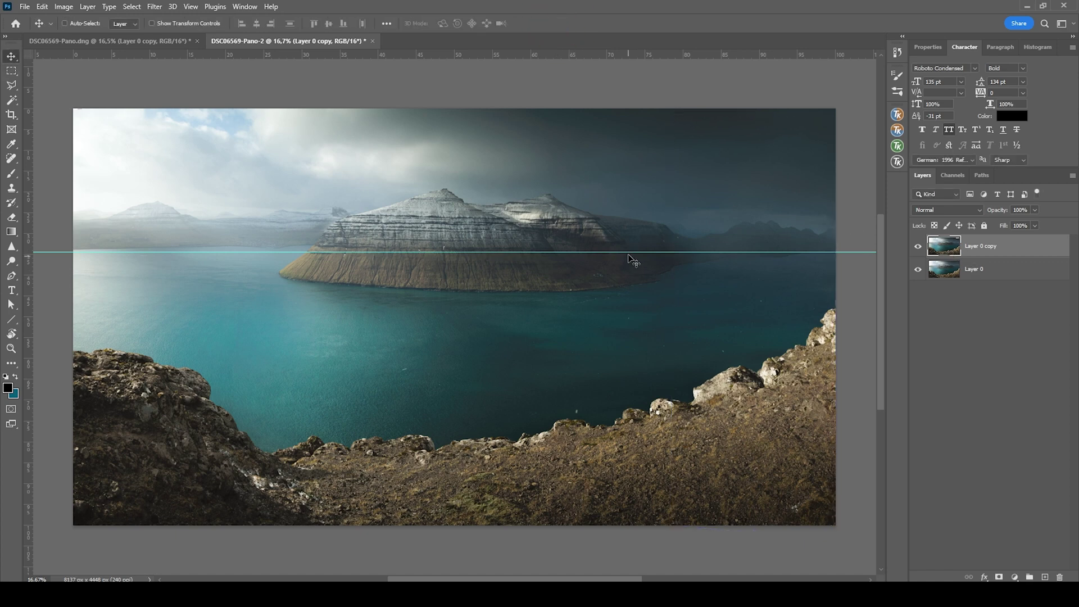
left_click_drag(629, 253, 706, 5)
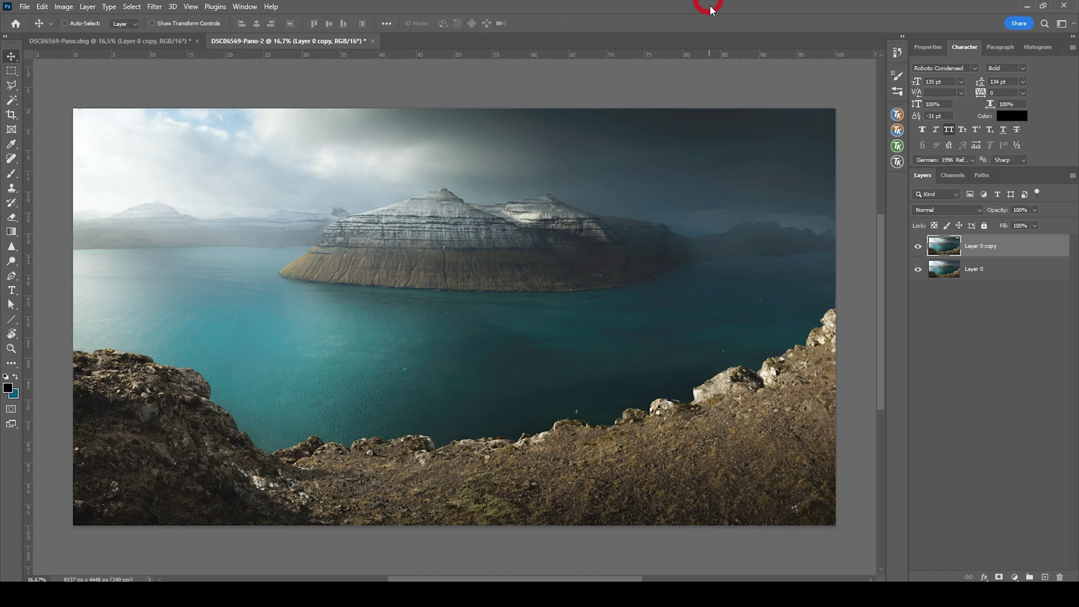
left_click(919, 249)
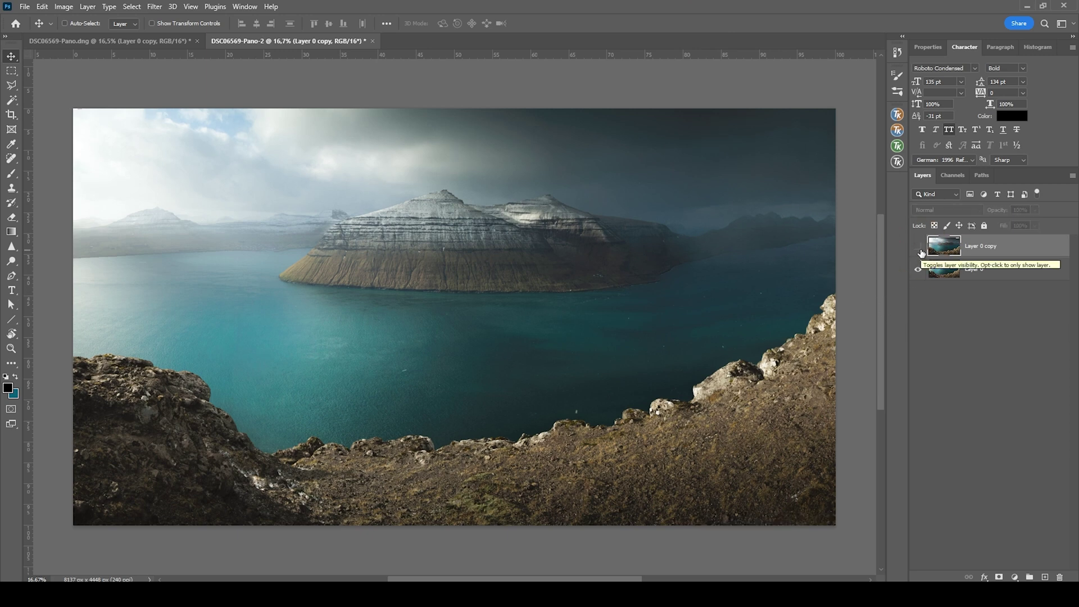
left_click(919, 248)
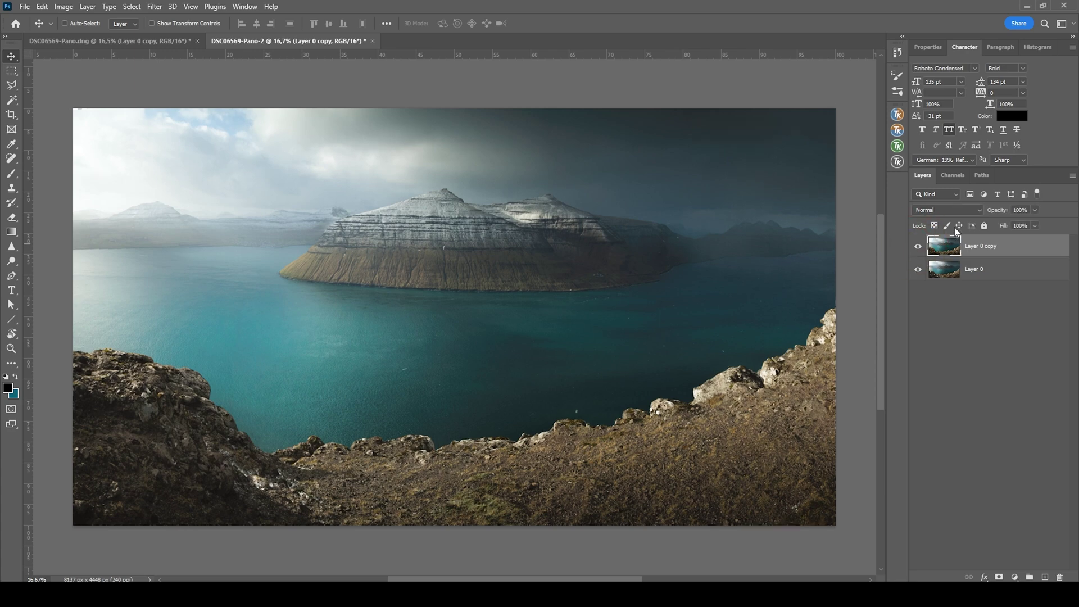
scroll(835, 123, "up", 5)
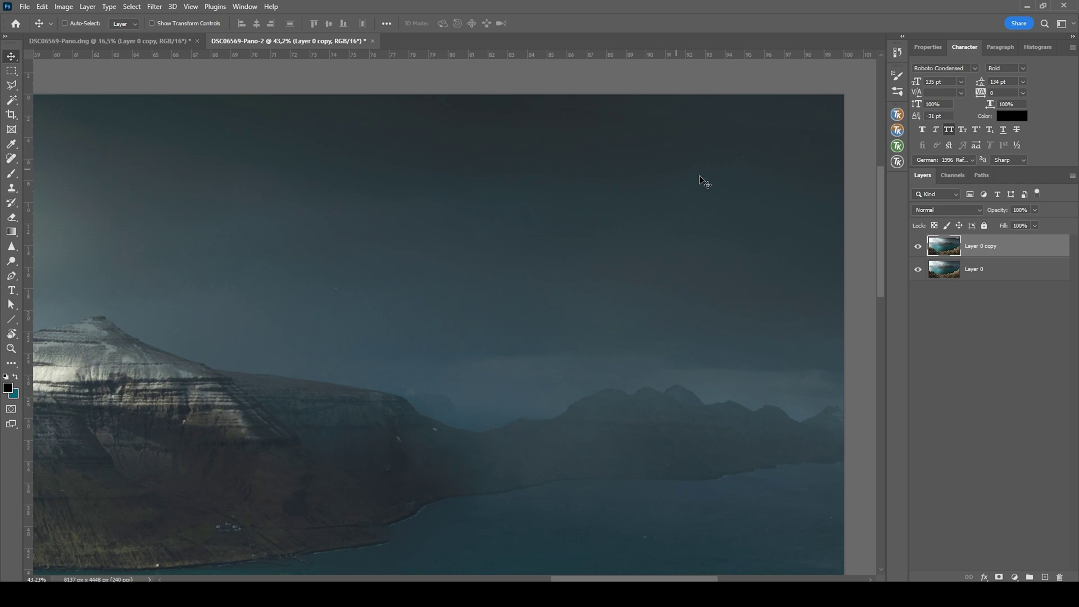
- Outline the transparent top-right wedge with Polygonal Lasso and fill it using Content-Aware fill
key("l")
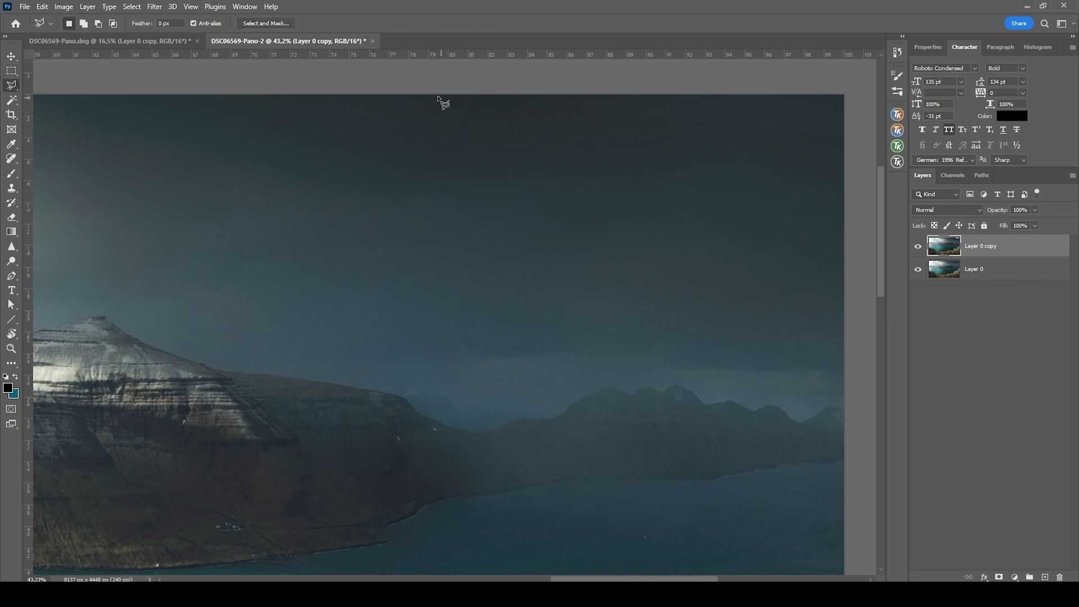
left_click(432, 93)
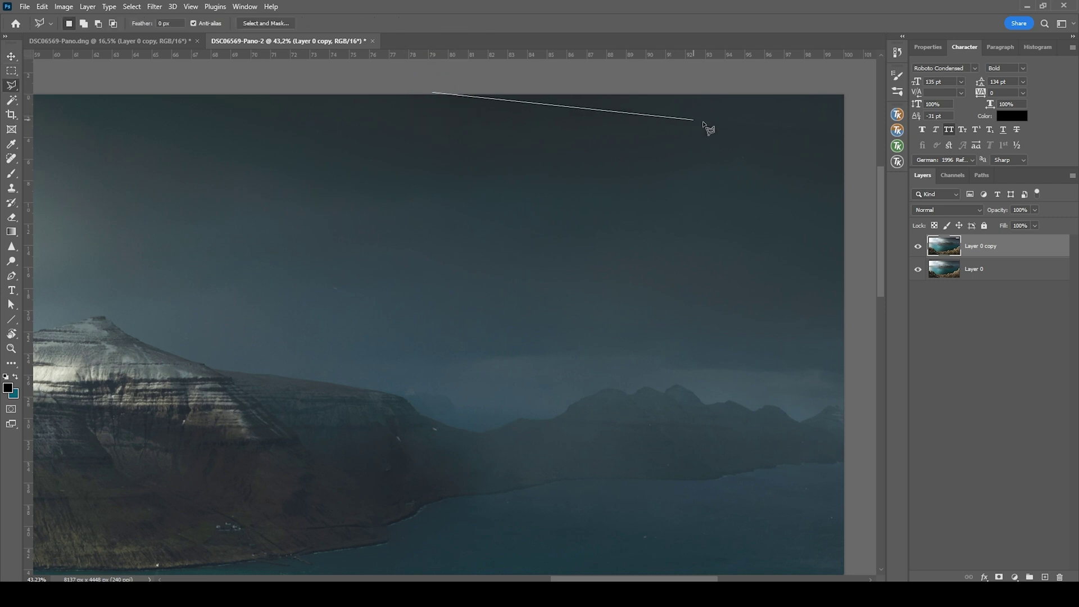
left_click(855, 135)
left_click(853, 84)
left_click(433, 93)
key("shift+BackSpace")
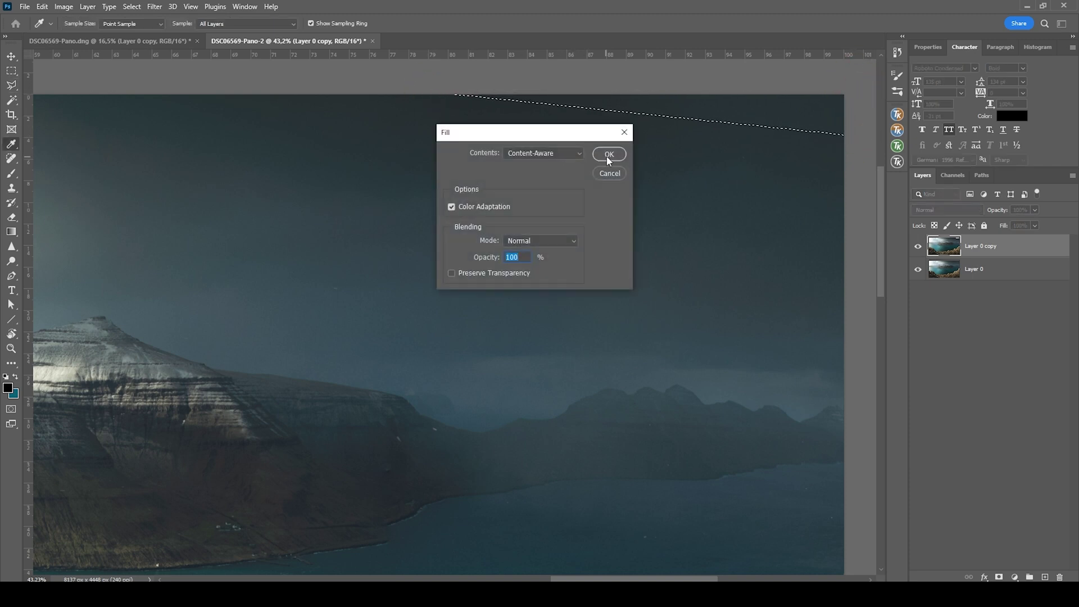
left_click(608, 155)
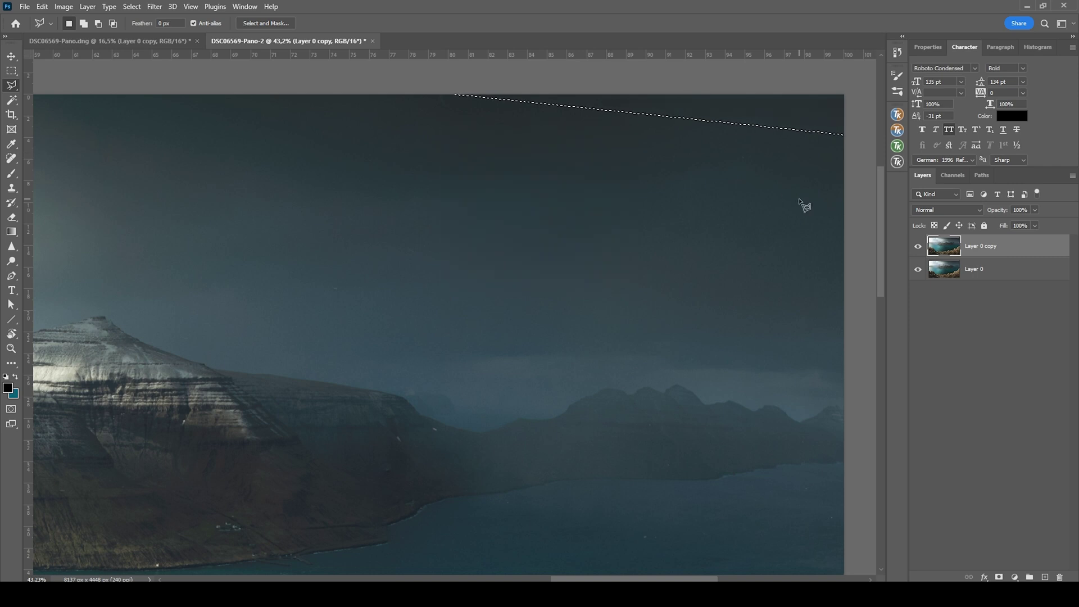
key("ctrl+d")
scroll(656, 342, "down", 5)
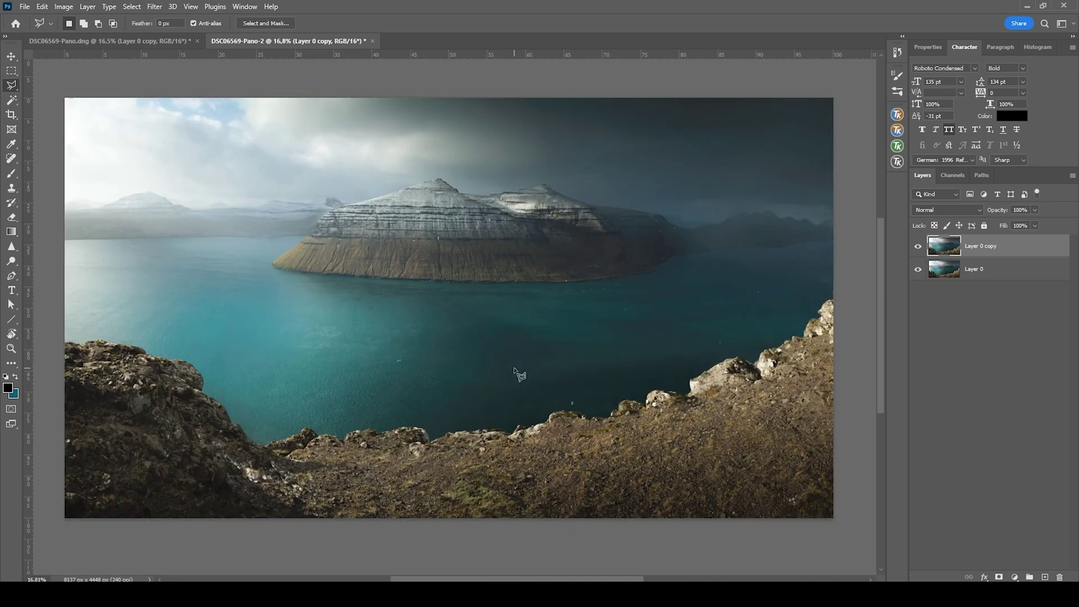
- Stretch Layer 0 copy upward from its top edge to about 105% height
scroll(519, 375, "down", 1)
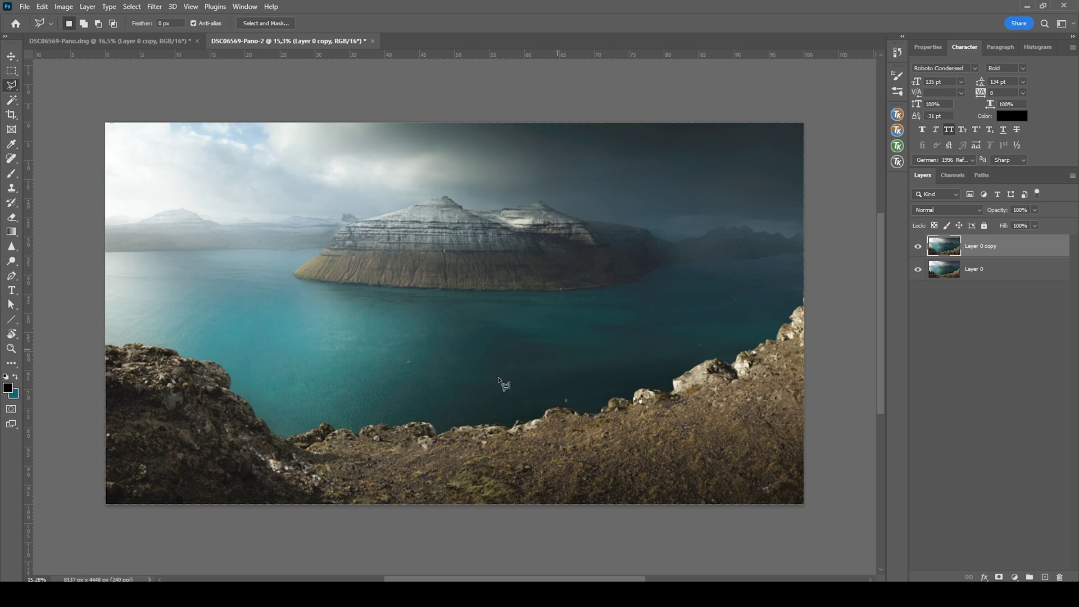
key("ctrl+t")
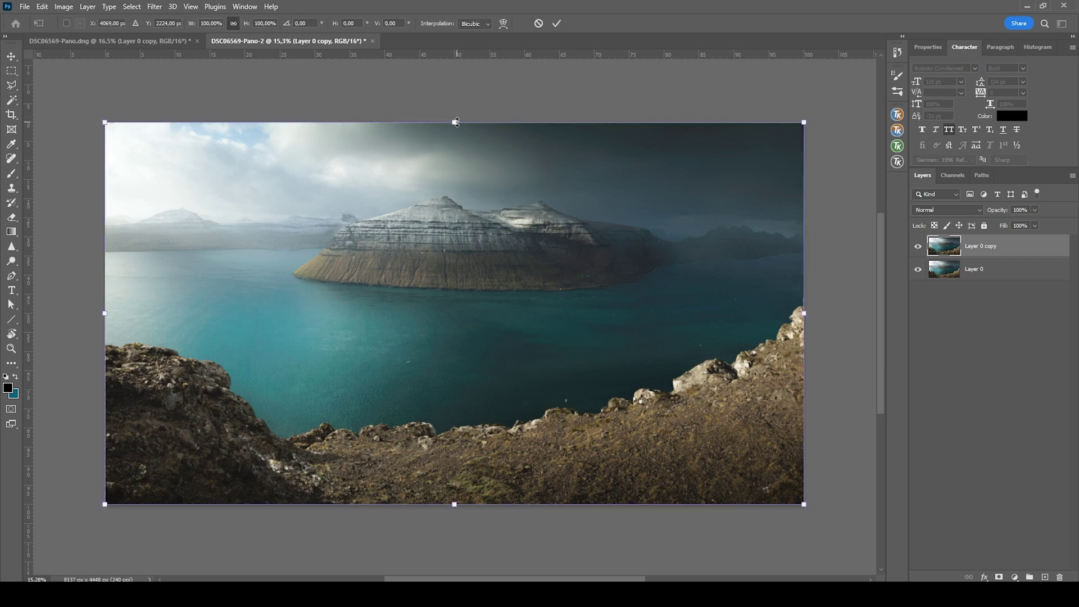
left_click_drag(456, 122, 455, 101)
left_click(556, 23)
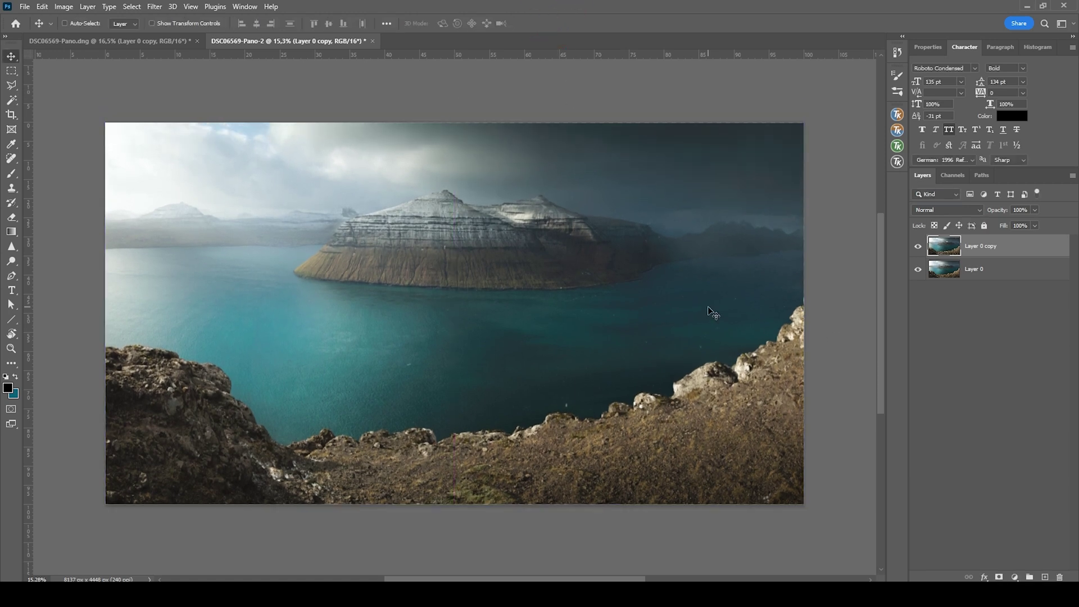